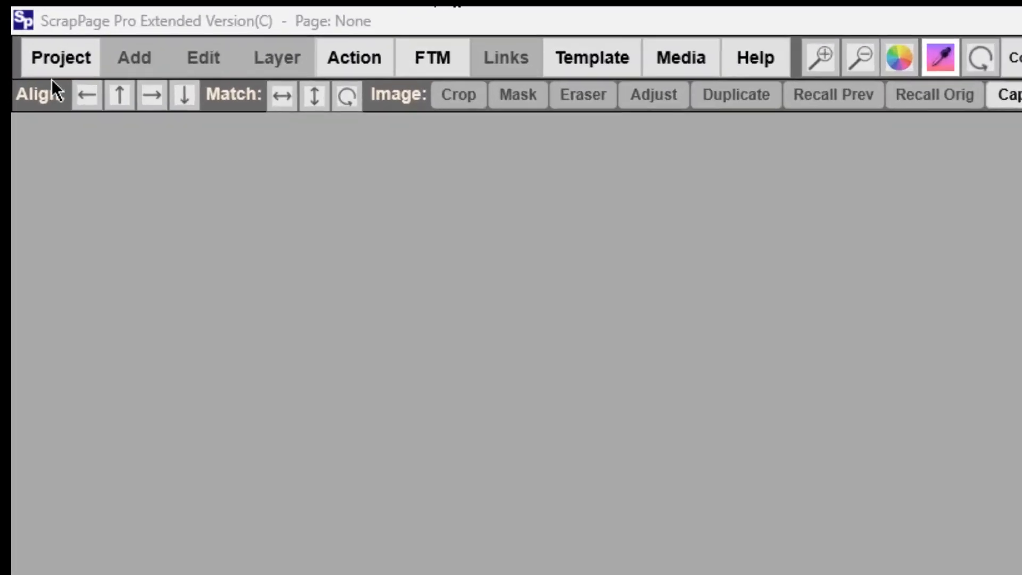
- Create a new color background page sized 8 X 10 photo paper in Landscape orientation
left_click(78, 79)
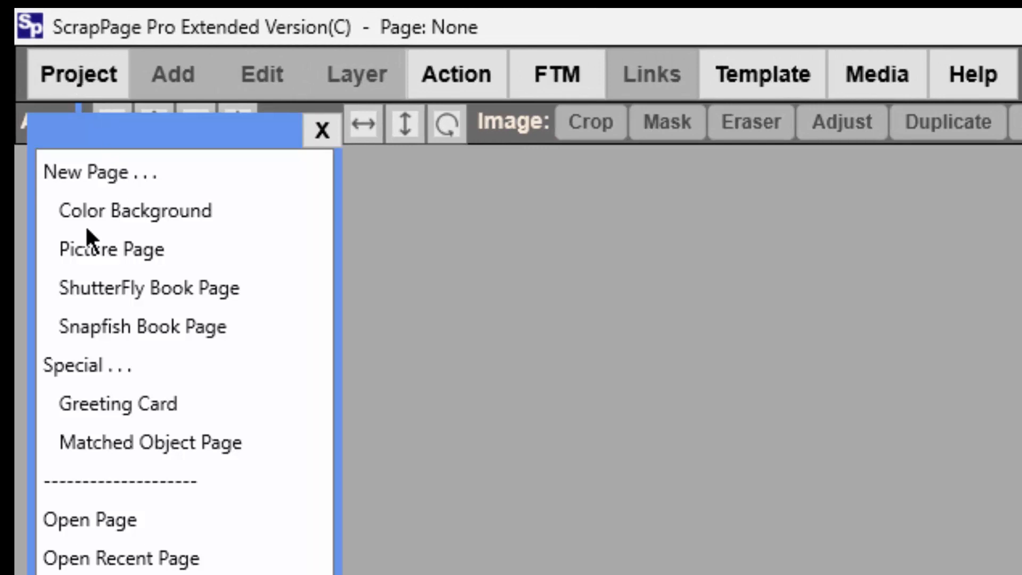
left_click(88, 208)
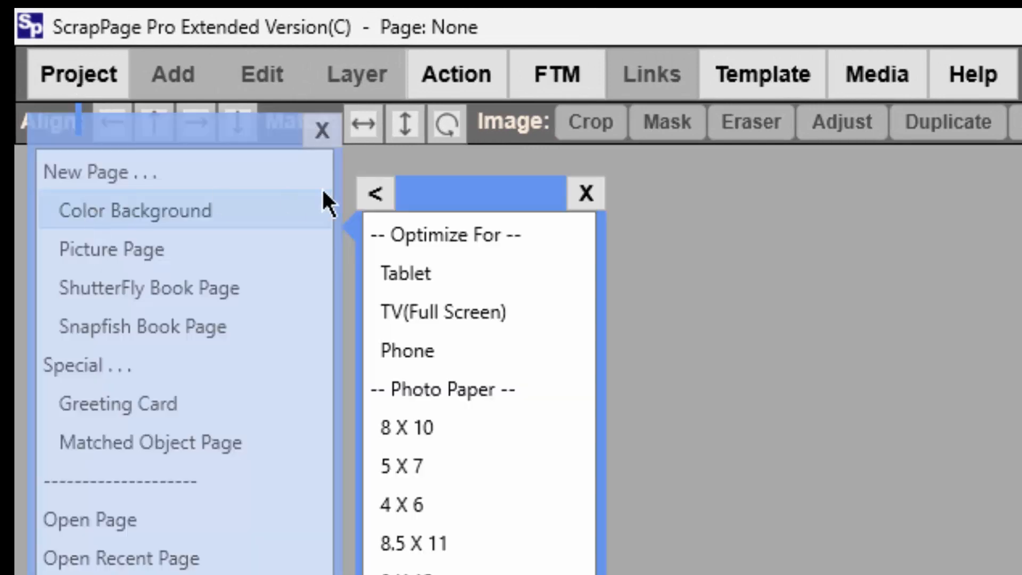
left_click(410, 427)
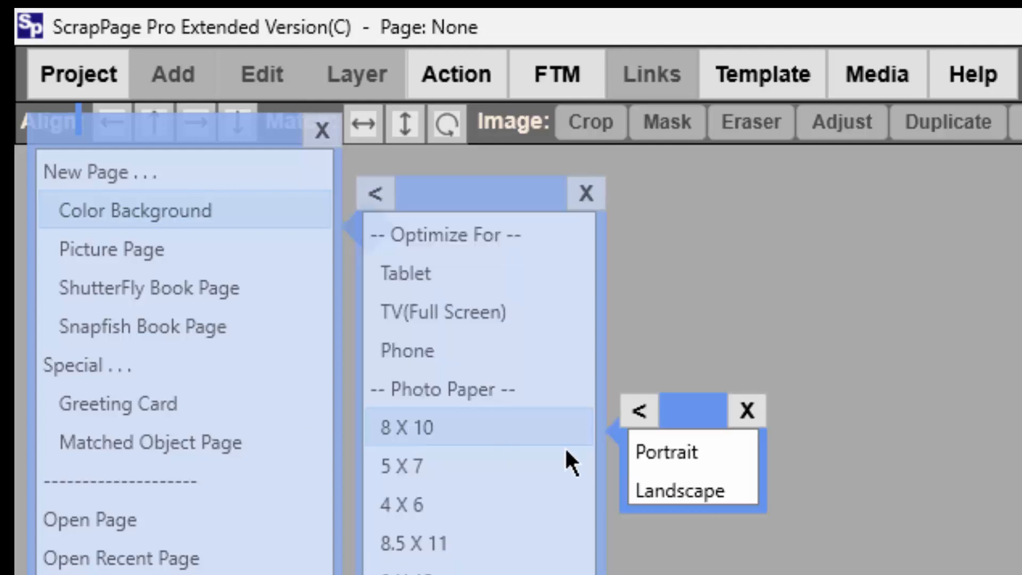
left_click(680, 488)
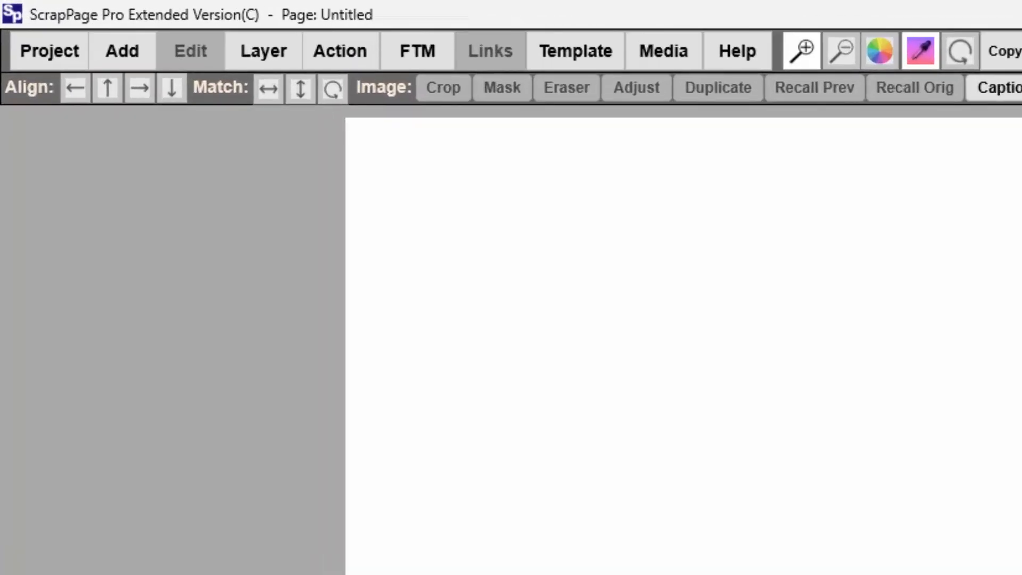
- Add the pictures bride.jpg, dasha_flowers.jpg, limo_bride2.jpg and wedding_cake2.jpg from the Simple Multi-Photo folder to the page
left_click(163, 59)
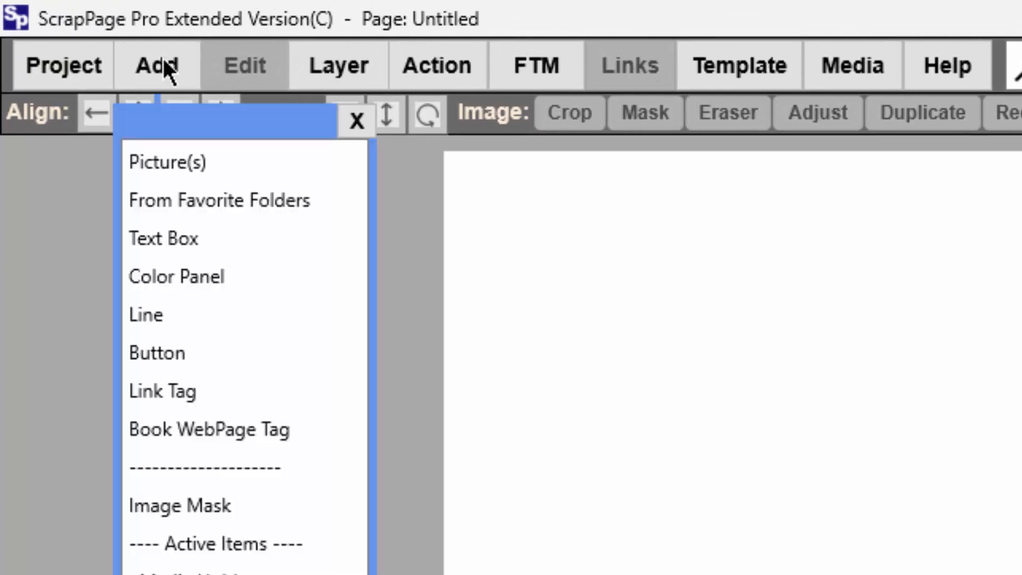
left_click(171, 160)
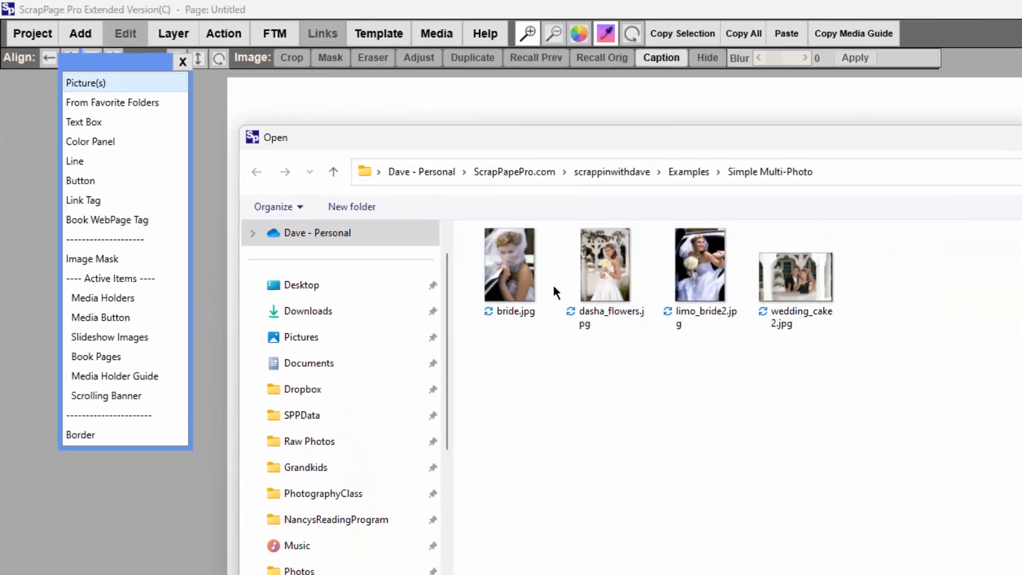
left_click(334, 177)
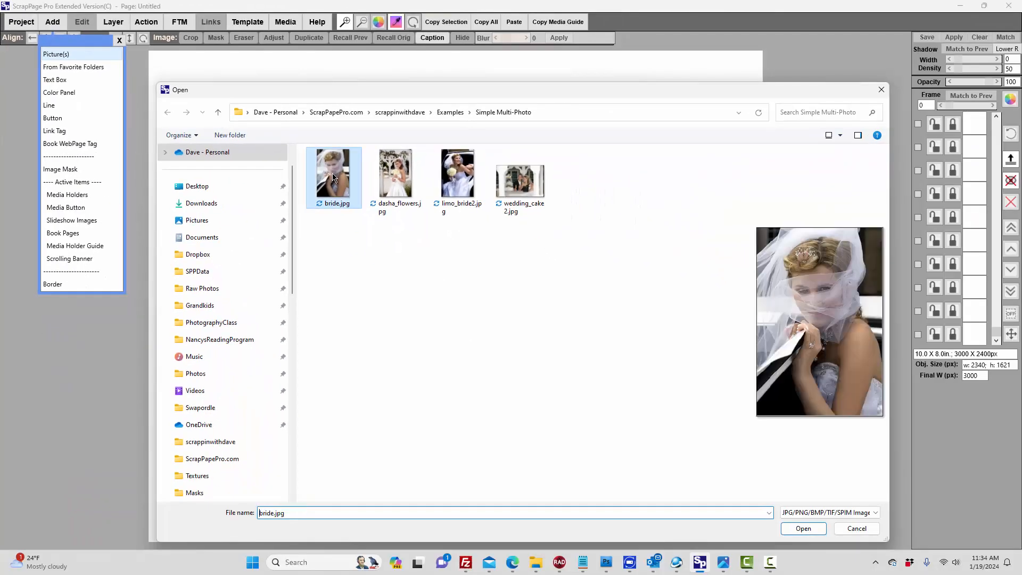
left_click(518, 187, "shift")
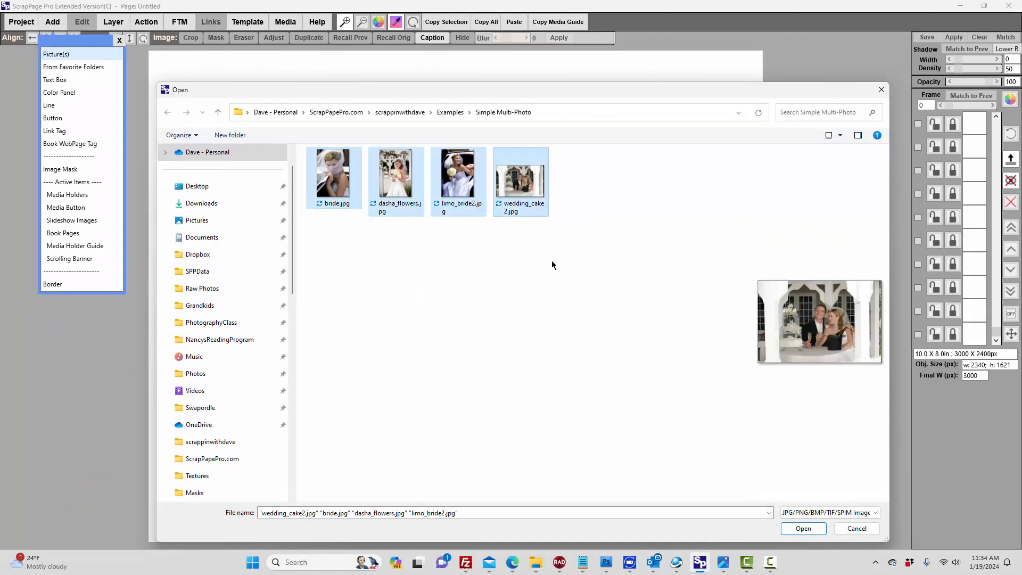
left_click(803, 528)
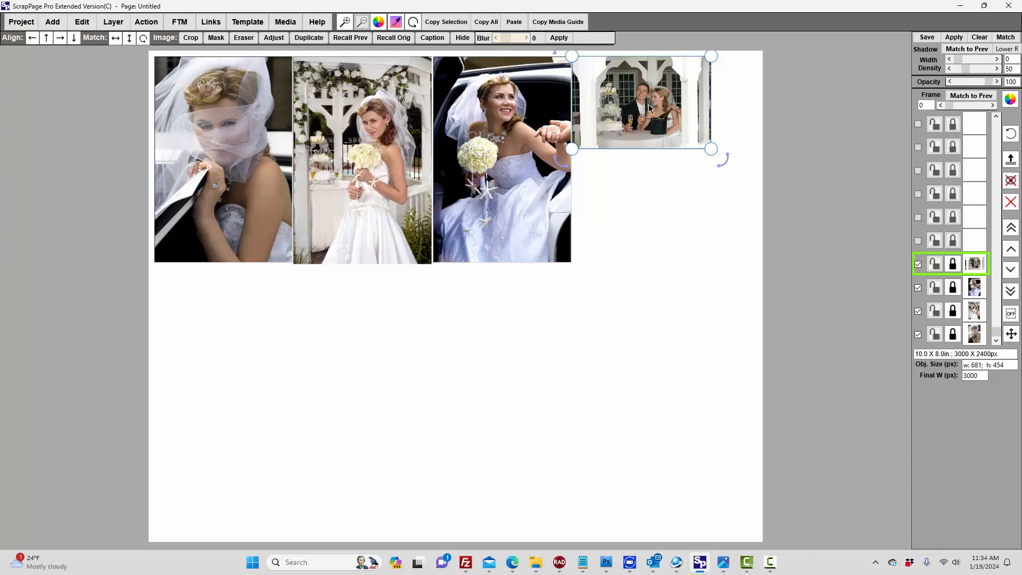
- Move the wedding cake photo to the page's lower-left area and enlarge it to about 1239 x 827 px
left_click_drag(649, 109, 303, 349)
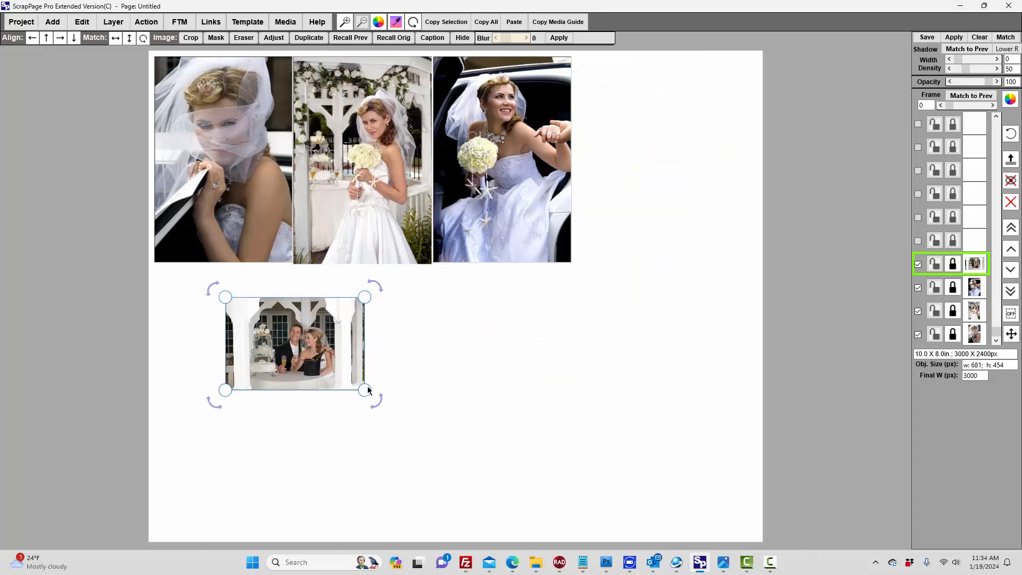
left_click_drag(368, 393, 512, 466)
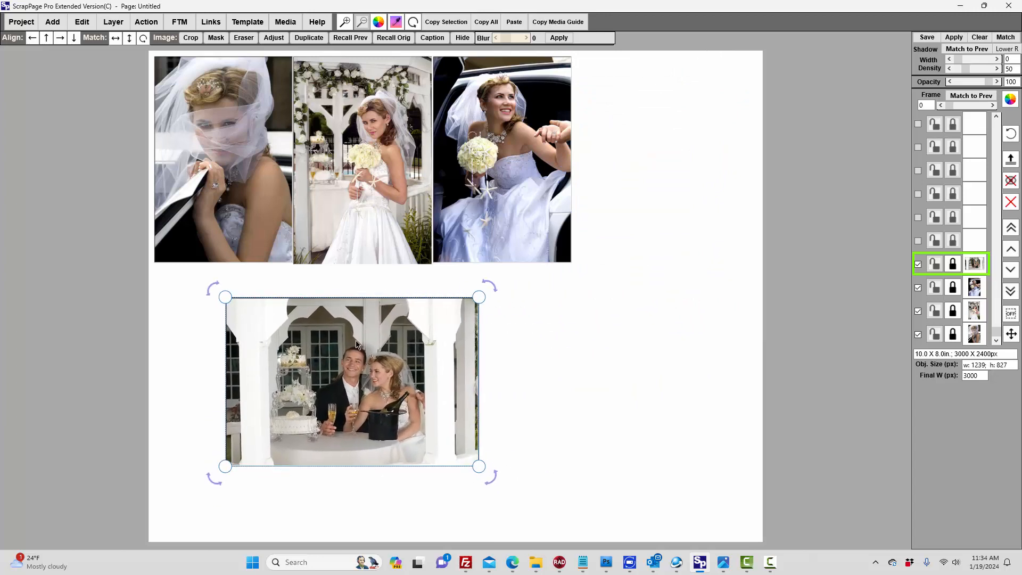
left_click_drag(356, 344, 339, 358)
- Shrink the limo photo to about 451 x 671 px at the page's upper right, and the flowers photo to about 426 x 639 px below it
left_click(494, 187)
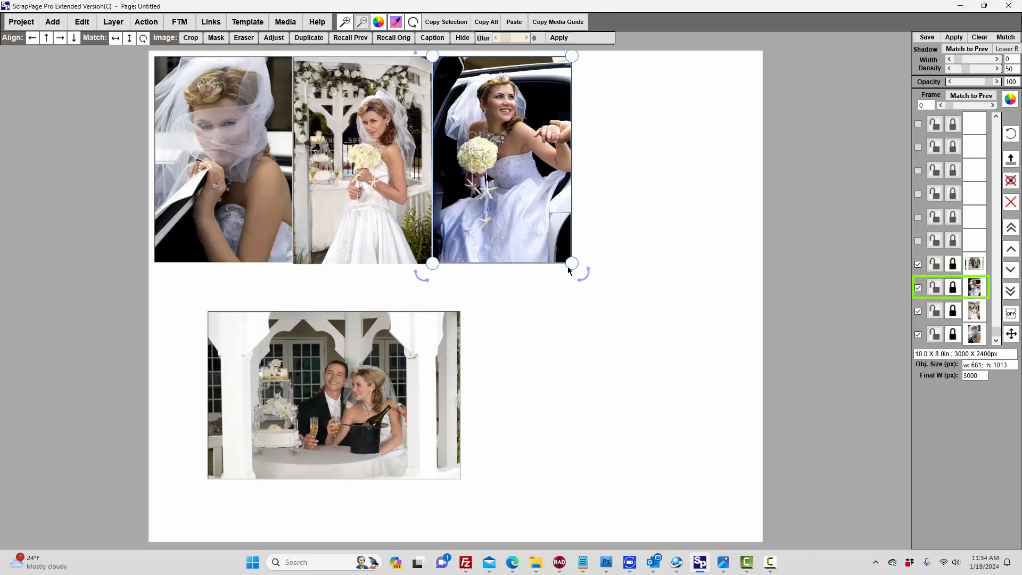
left_click_drag(569, 266, 524, 195)
left_click_drag(483, 144, 668, 153)
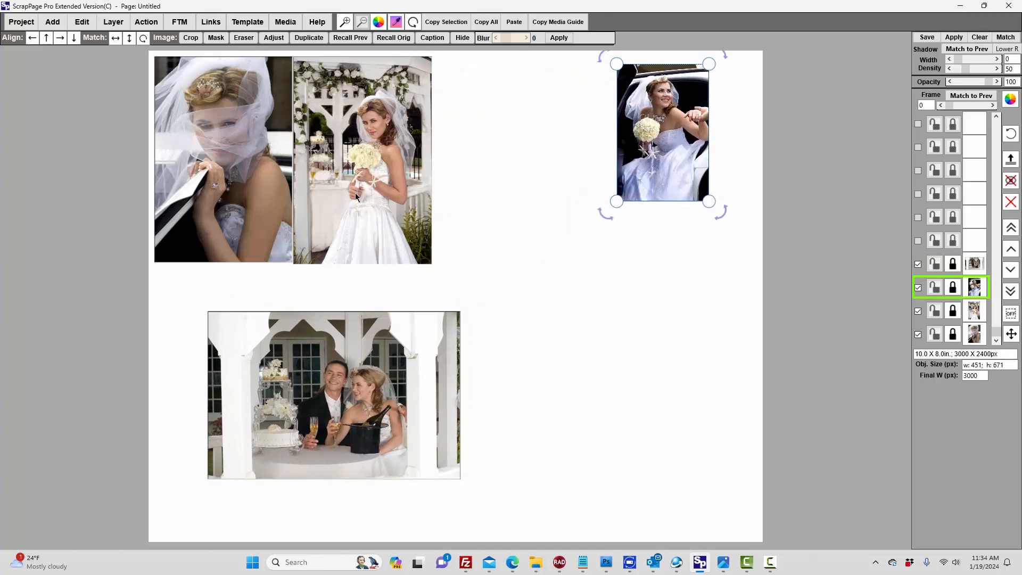
left_click(420, 250)
left_click_drag(436, 268, 718, 359)
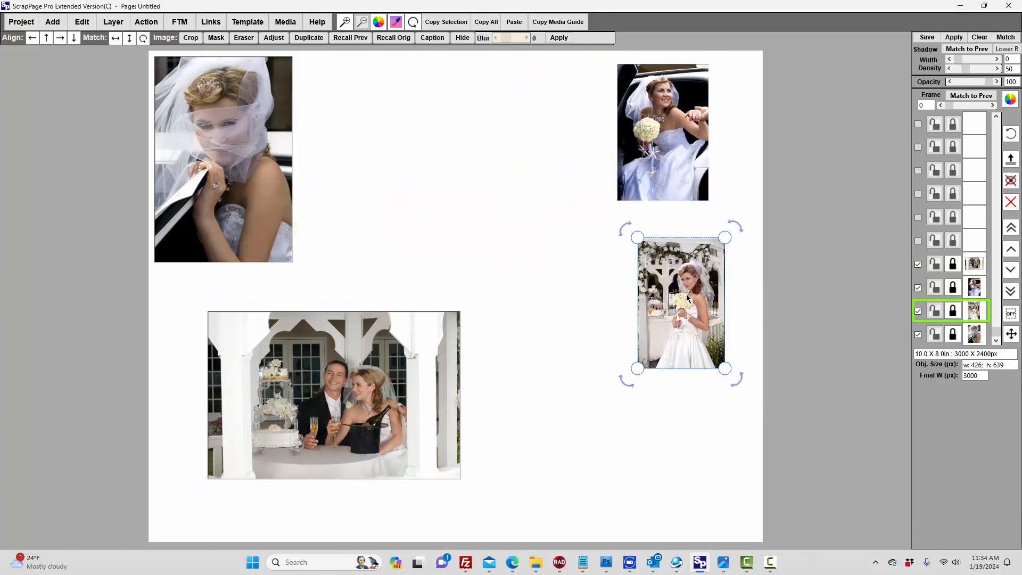
- Shrink the veiled bride photo to about 434 x 646 px, place it at the page's lower right, and nudge the limo photo toward the page's right edge
left_click(282, 260)
left_click_drag(292, 263, 242, 188)
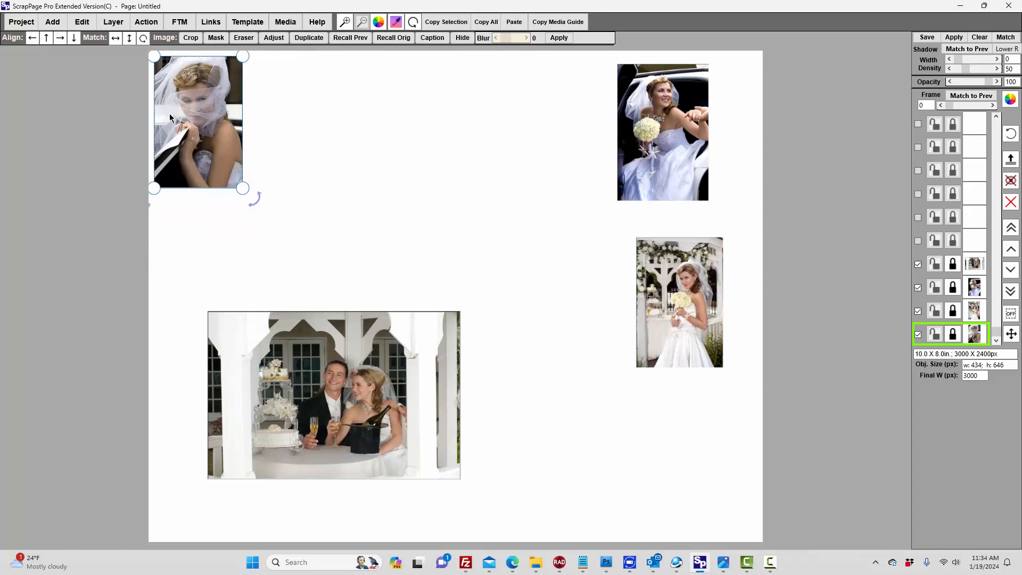
left_click_drag(170, 114, 655, 452)
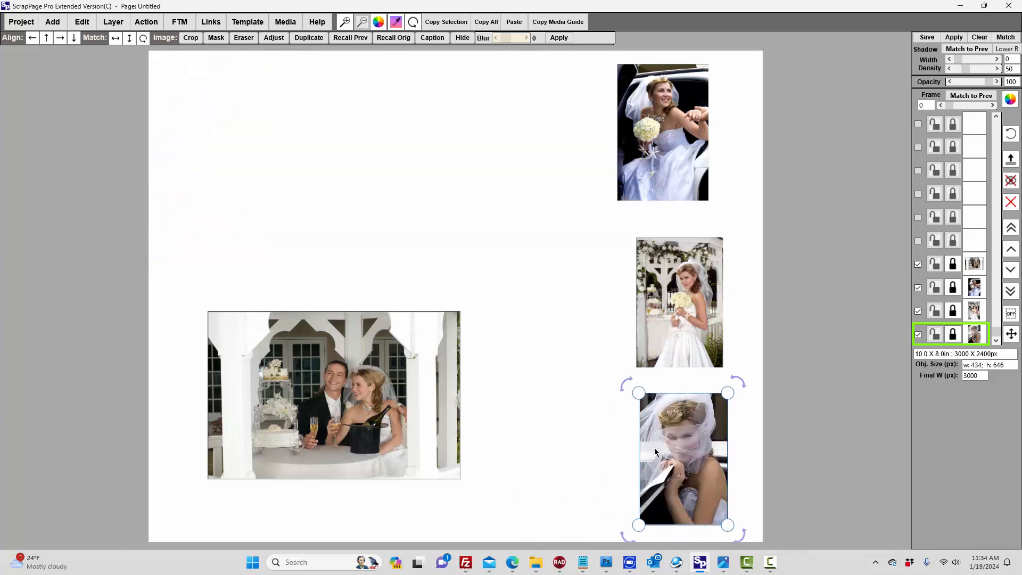
left_click(648, 137)
left_click_drag(674, 156, 696, 163)
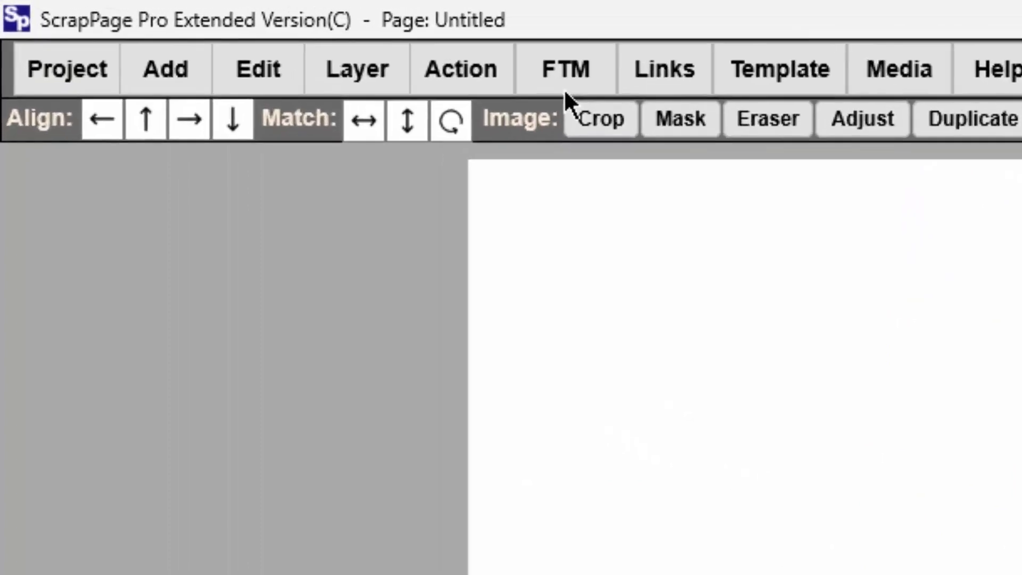
- Show the Rule of 1/3s guide lines on the page
left_click(381, 77)
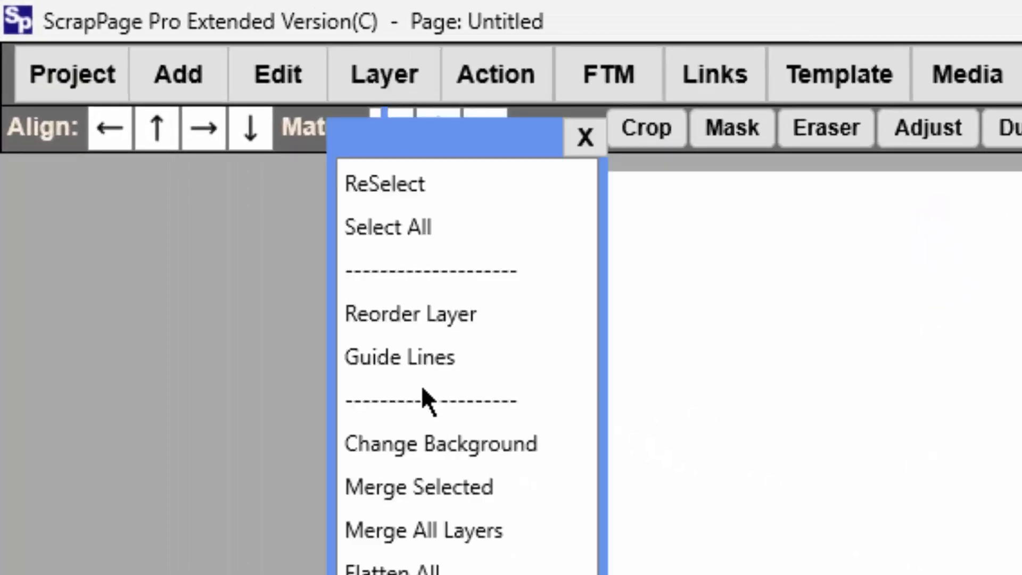
left_click(376, 359)
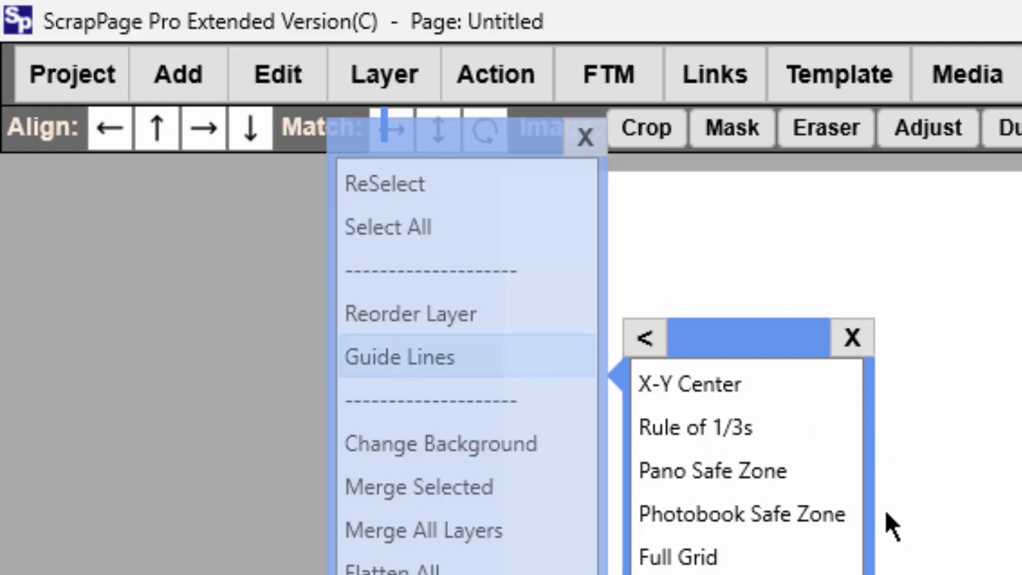
left_click(697, 429)
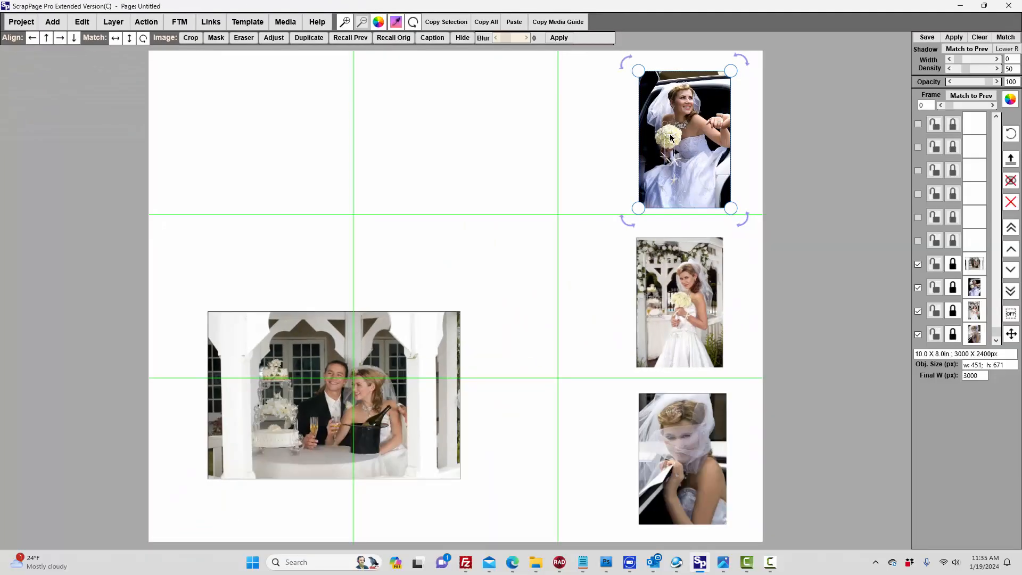
- Fit the limo photo (about 474 x 705 px) and flowers photo (about 477 x 715 px) inside the upper and middle right grid cells
left_click_drag(678, 128, 683, 118)
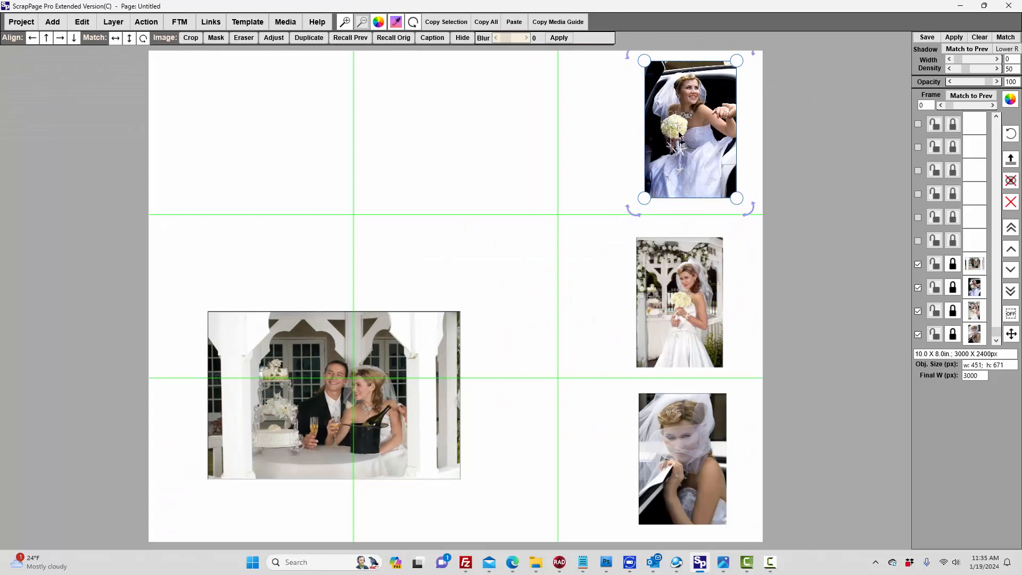
left_click_drag(737, 200, 747, 209)
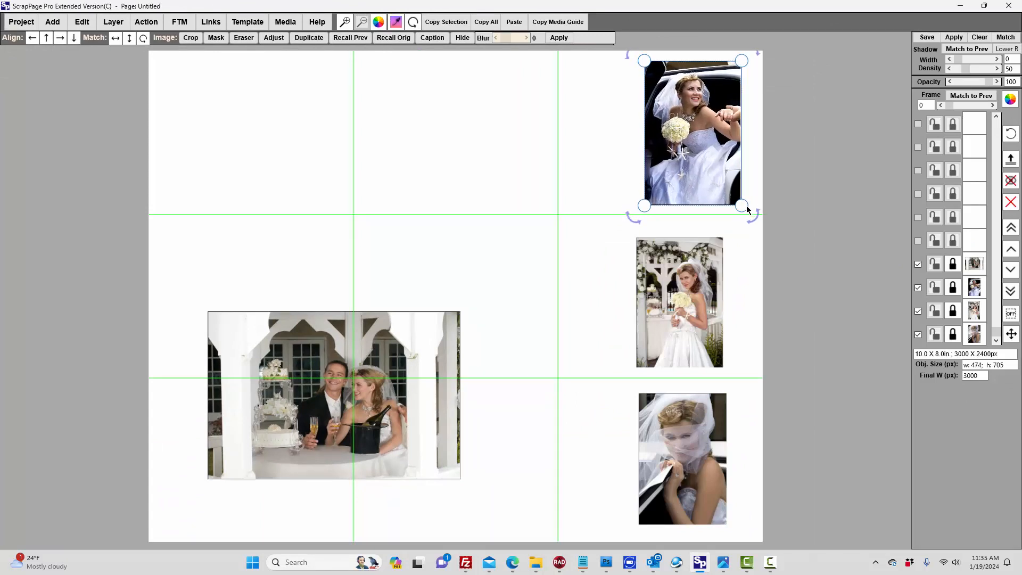
left_click(705, 288)
left_click_drag(686, 280, 693, 268)
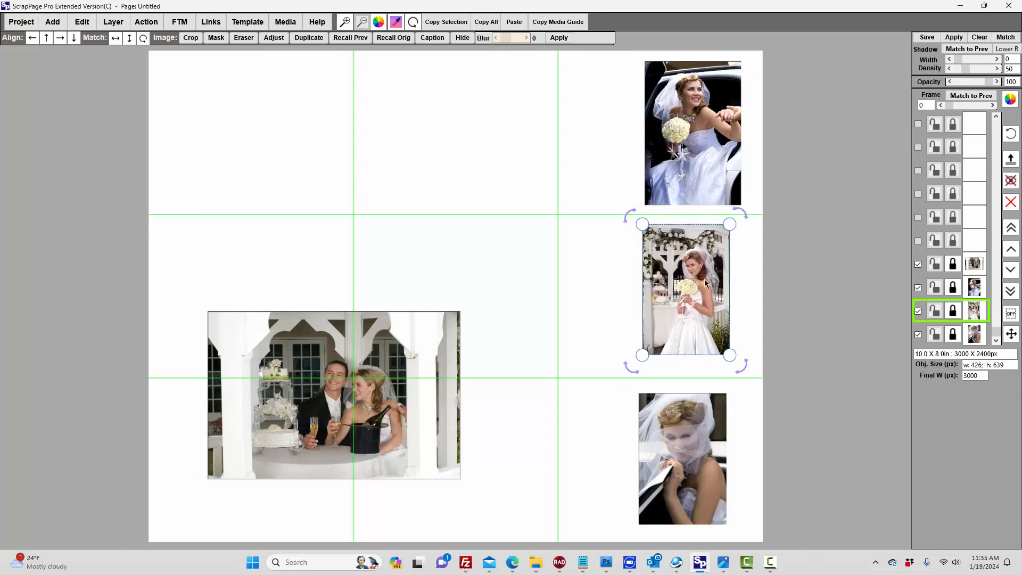
left_click_drag(733, 357, 740, 371)
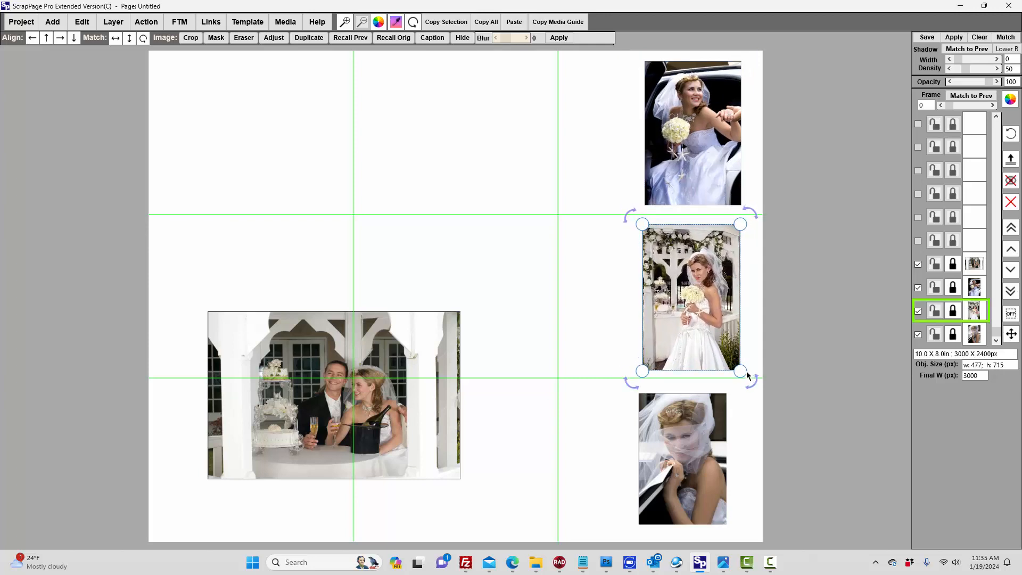
- Match the heights of the flowers photo and the veiled bride photo to the limo photo
left_click(700, 186)
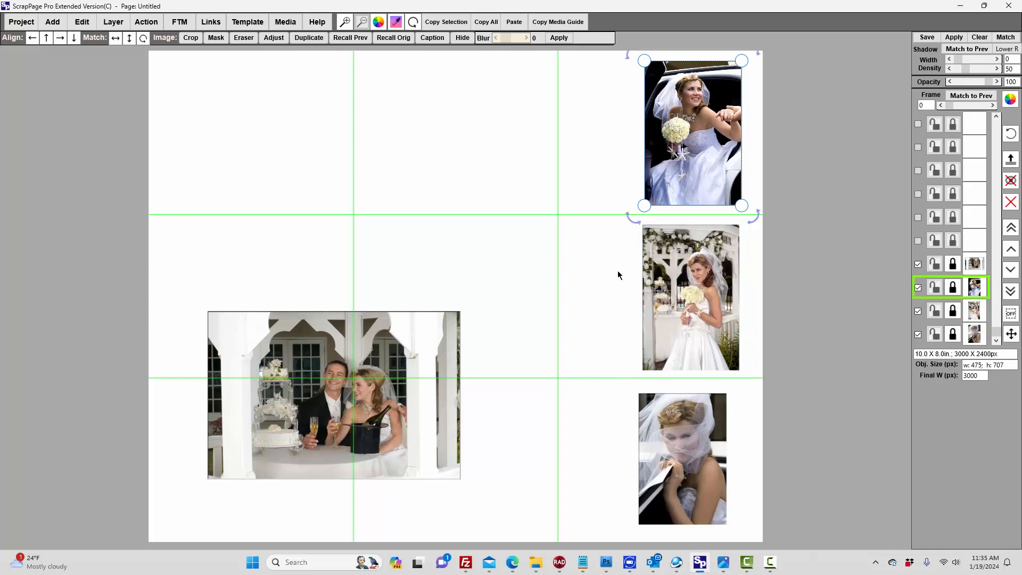
left_click(690, 312)
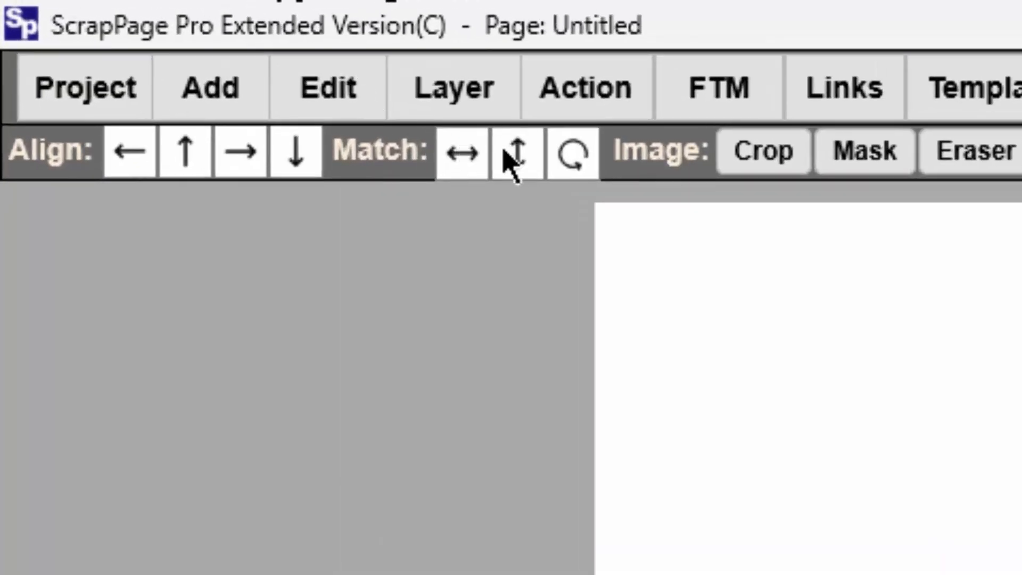
left_click(518, 141)
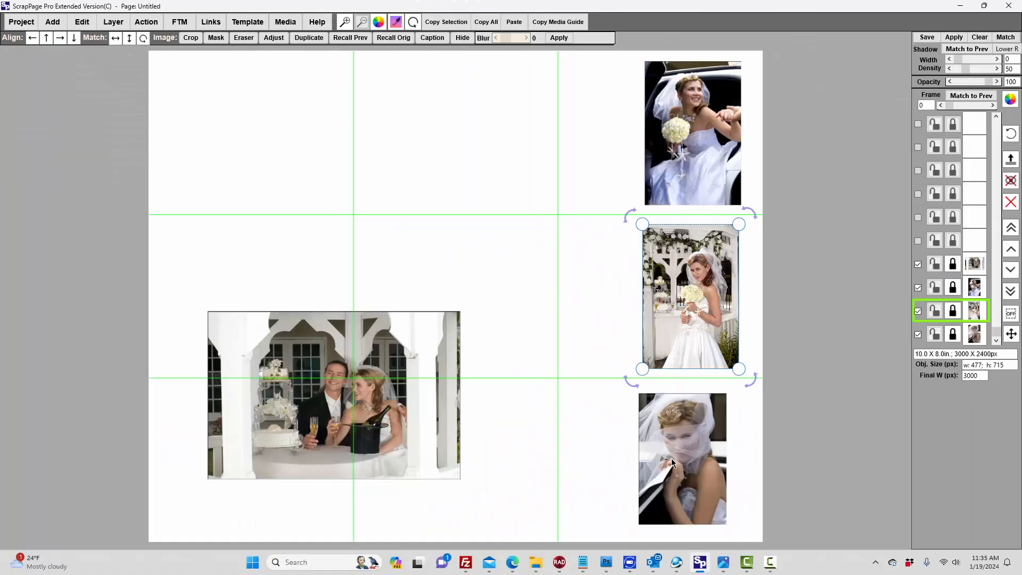
left_click(672, 458)
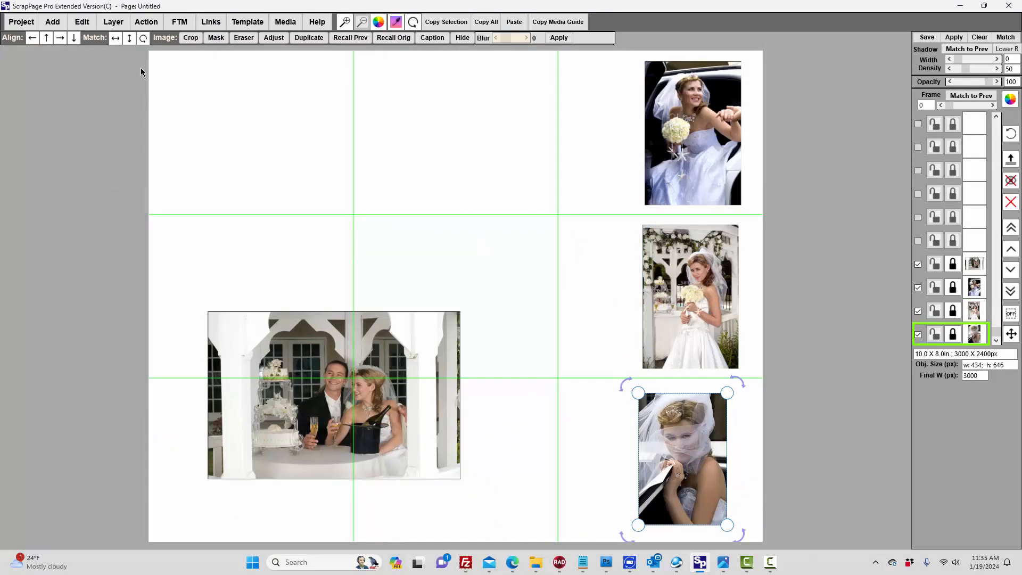
left_click(130, 38)
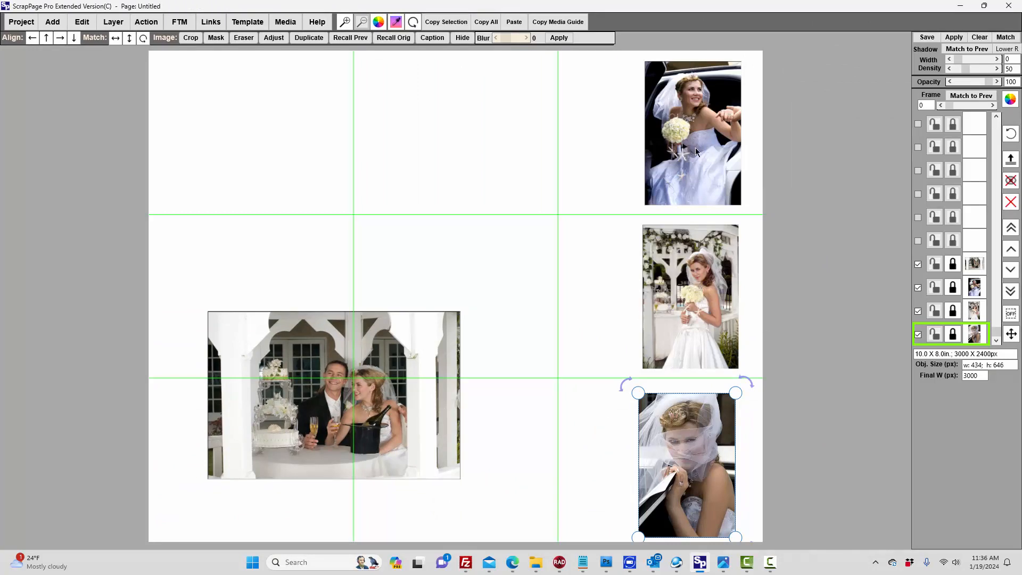
- Shift the limo photo slightly toward the page's right edge and align the left edges of the two photos below to it
left_click(685, 122)
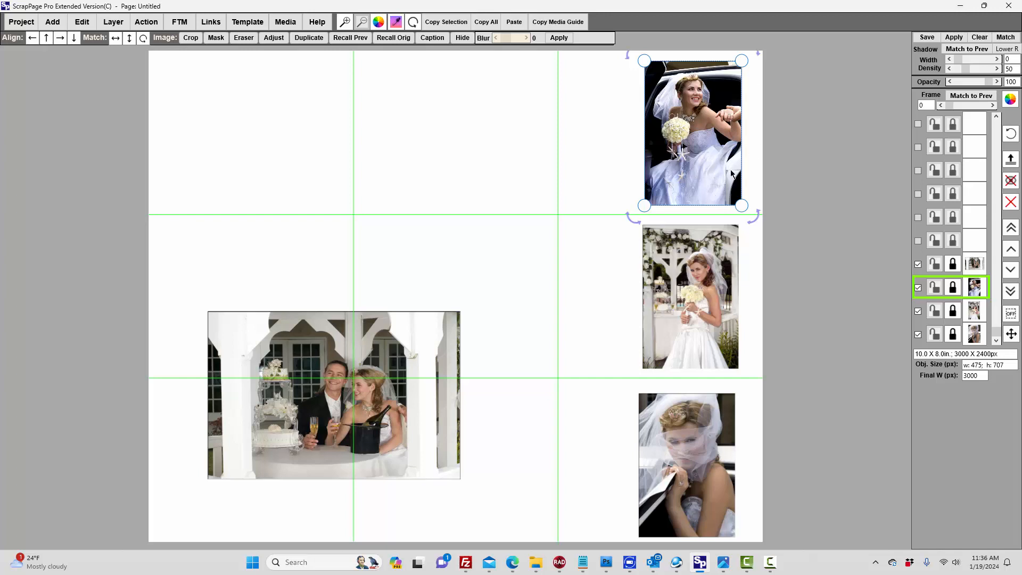
left_click_drag(726, 171, 730, 165)
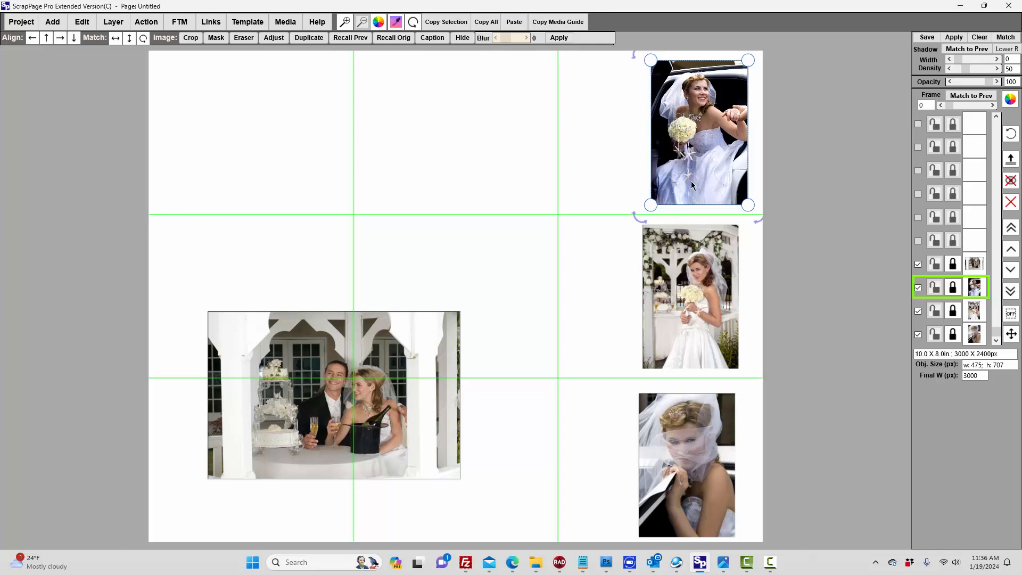
left_click(676, 287)
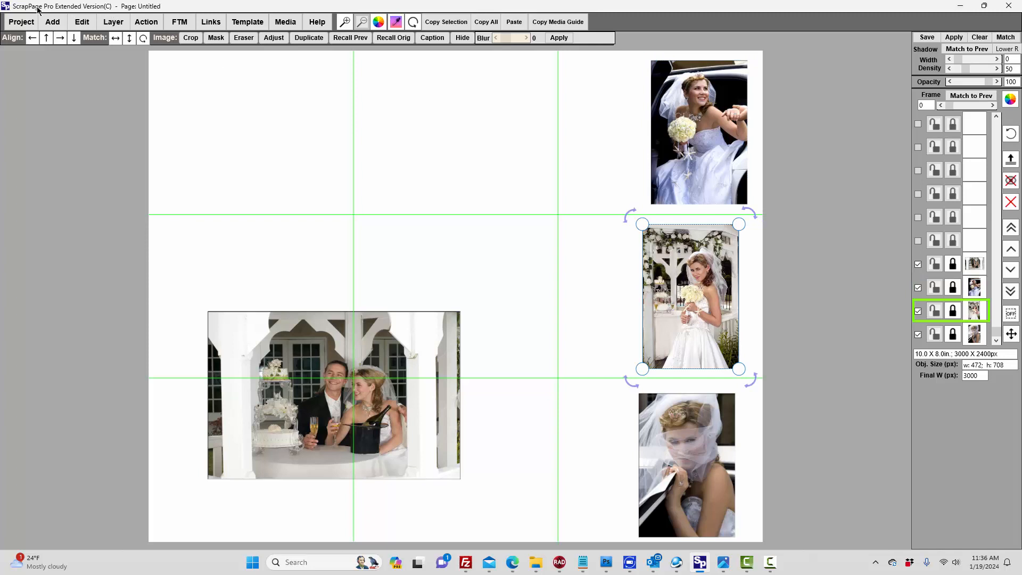
left_click(32, 39)
left_click(678, 481)
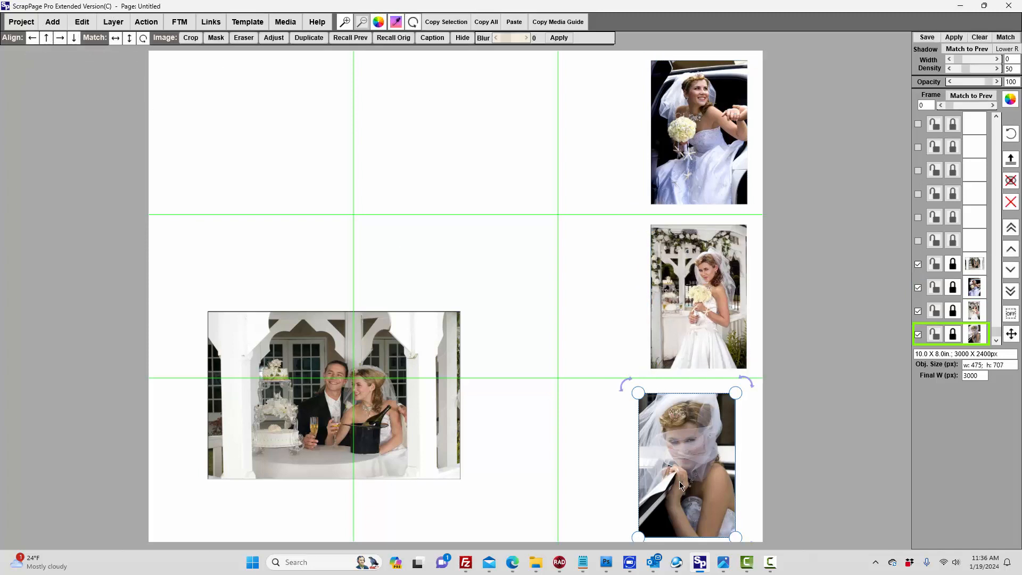
left_click(32, 38)
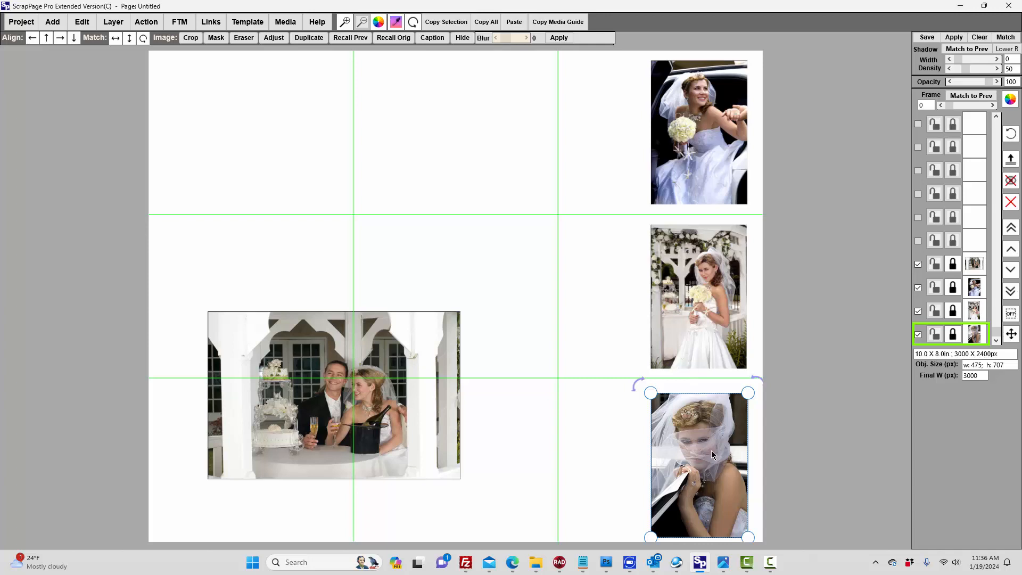
- Move the veiled bride photo slightly up the page and align its left edge with the flowers photo above it
left_click_drag(711, 453, 714, 447)
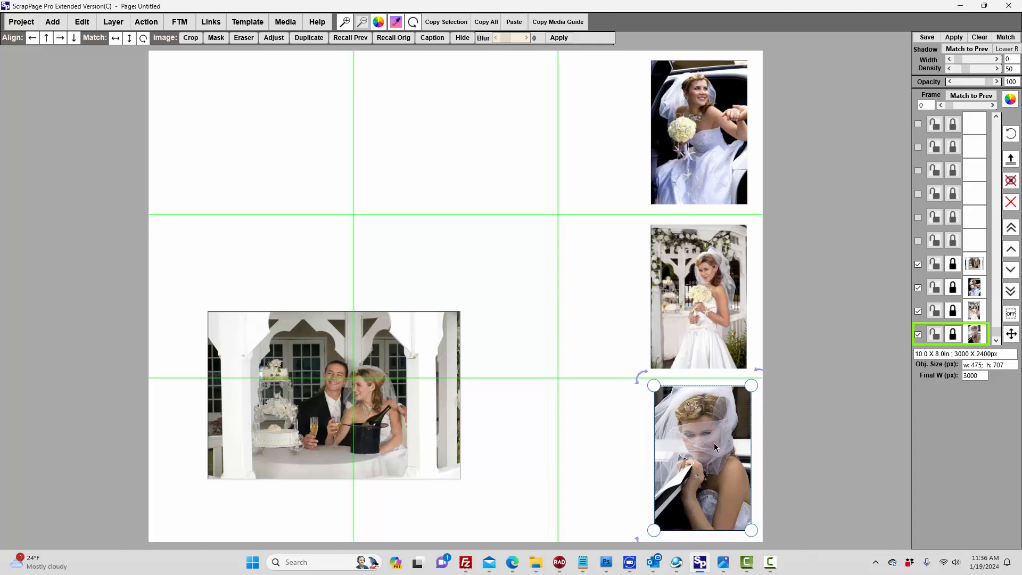
left_click(691, 360)
left_click(688, 427)
left_click(33, 39)
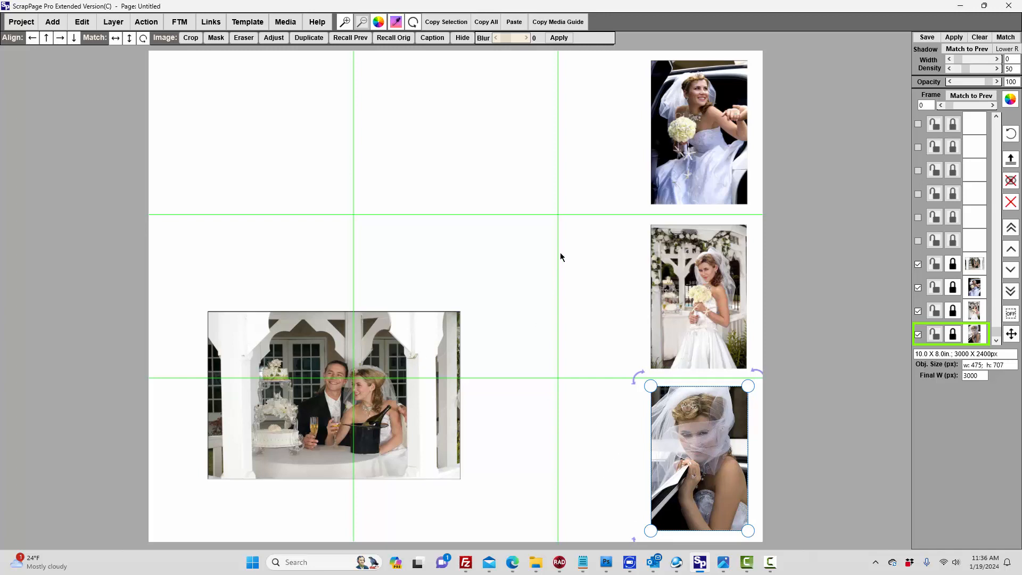
- Turn off the page's guide lines
left_click(122, 26)
left_click(117, 105)
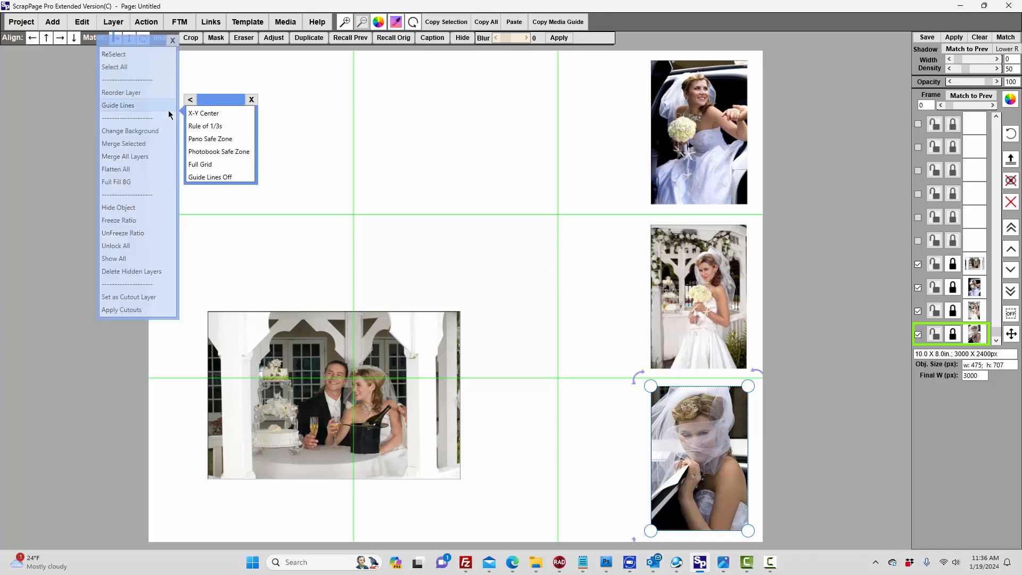
left_click(206, 178)
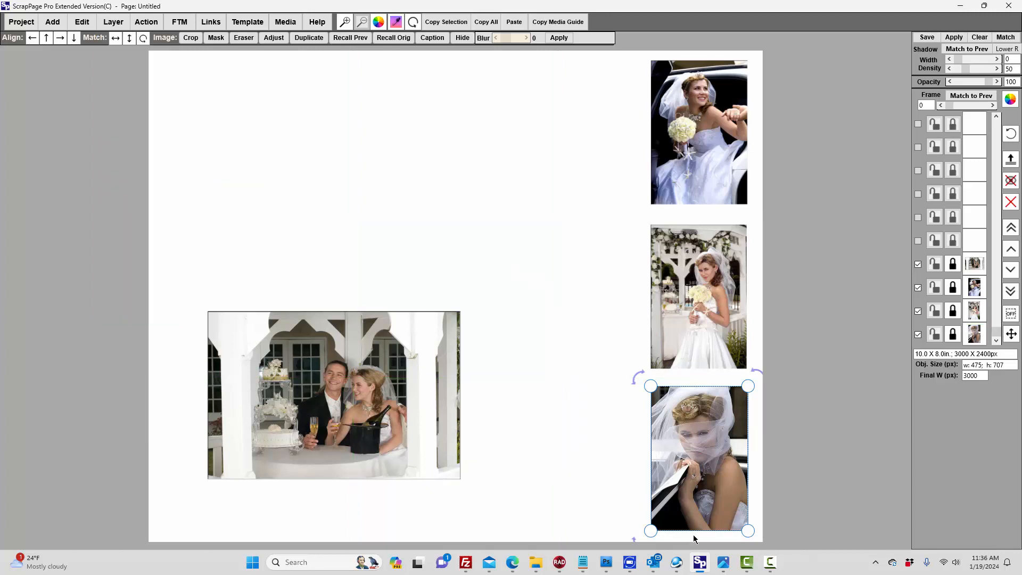
- Enlarge the couple's photo to about 2022 x 1349 px in the page's upper left area and crop it with Random Aspect around the cake and couple
left_click_drag(343, 367, 324, 153)
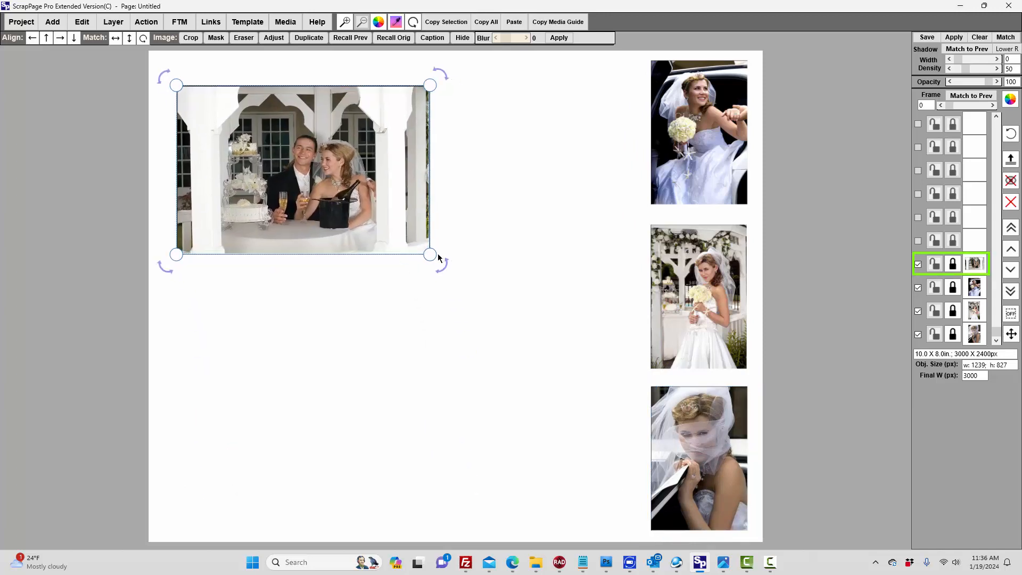
left_click_drag(430, 254, 590, 387)
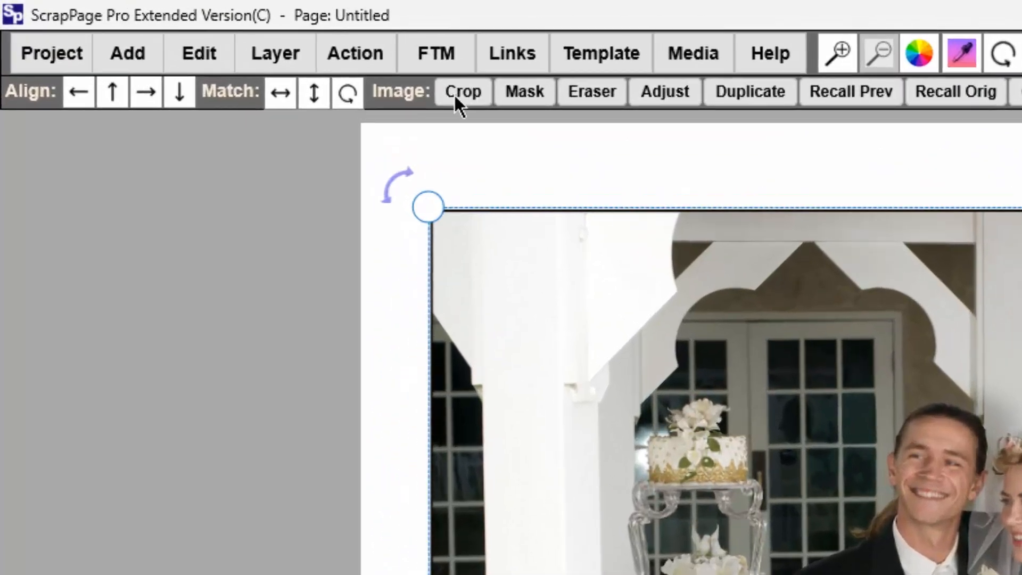
left_click(448, 91)
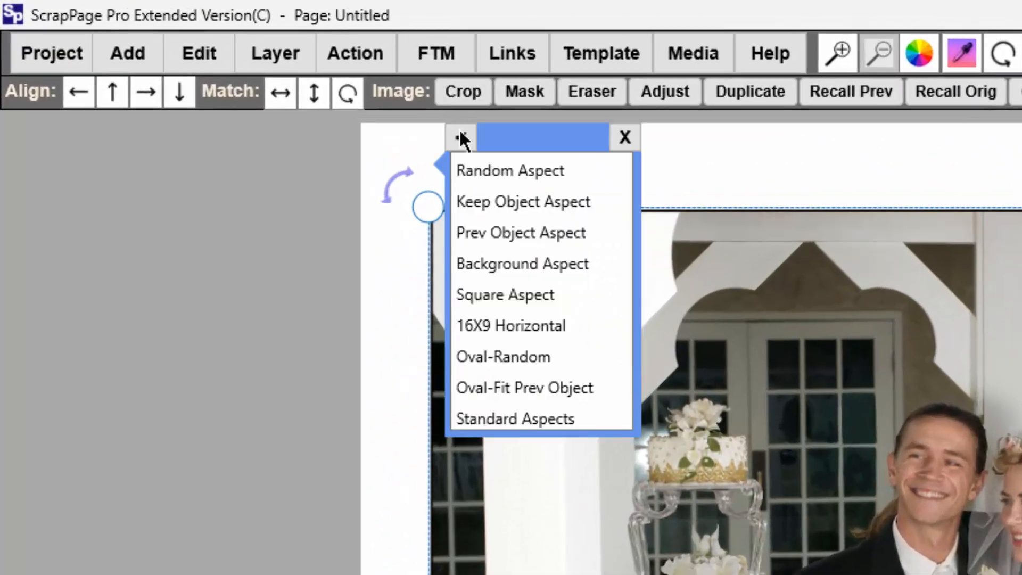
left_click(483, 169)
left_click_drag(290, 125, 341, 213)
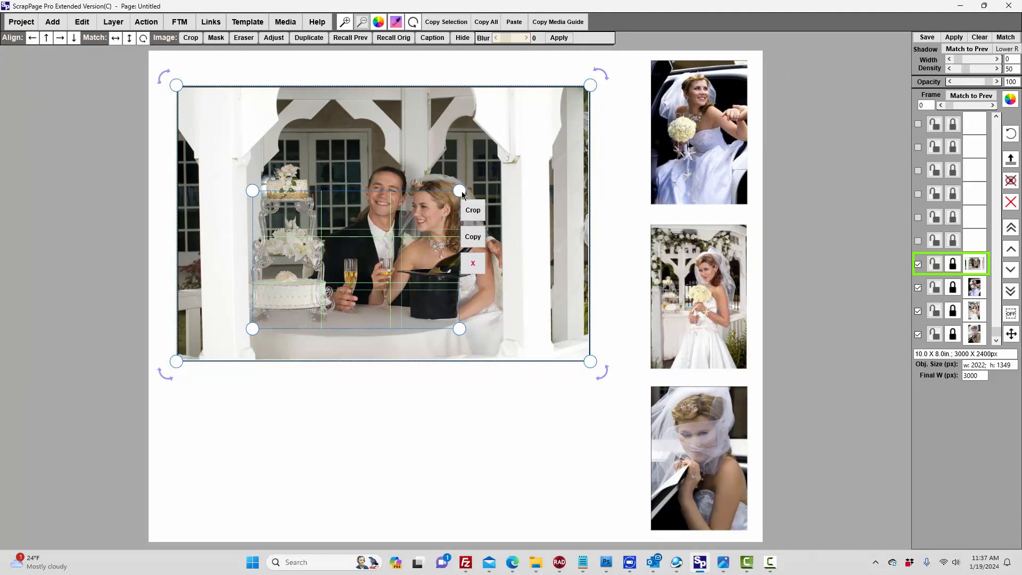
left_click_drag(459, 190, 494, 168)
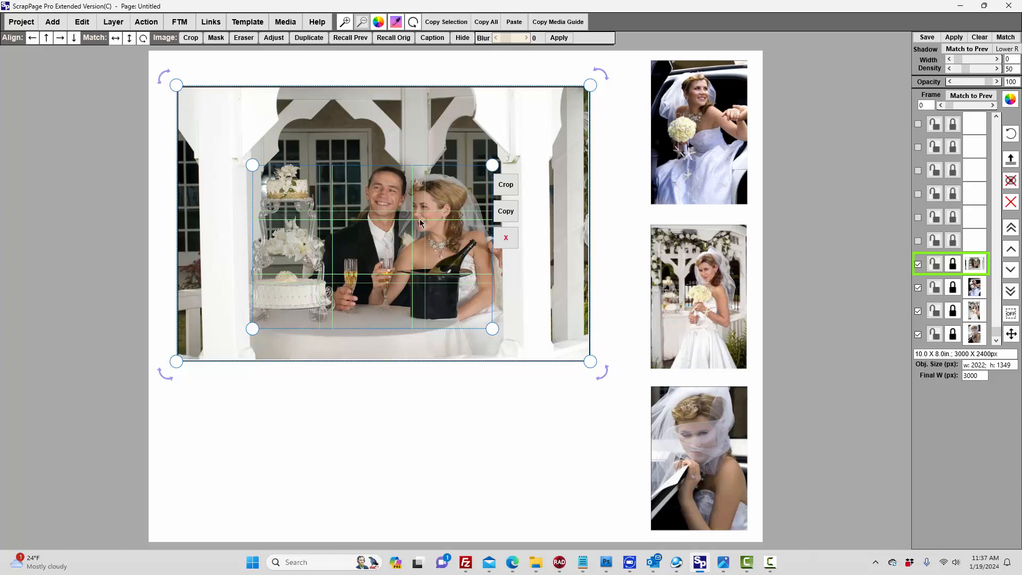
left_click(505, 185)
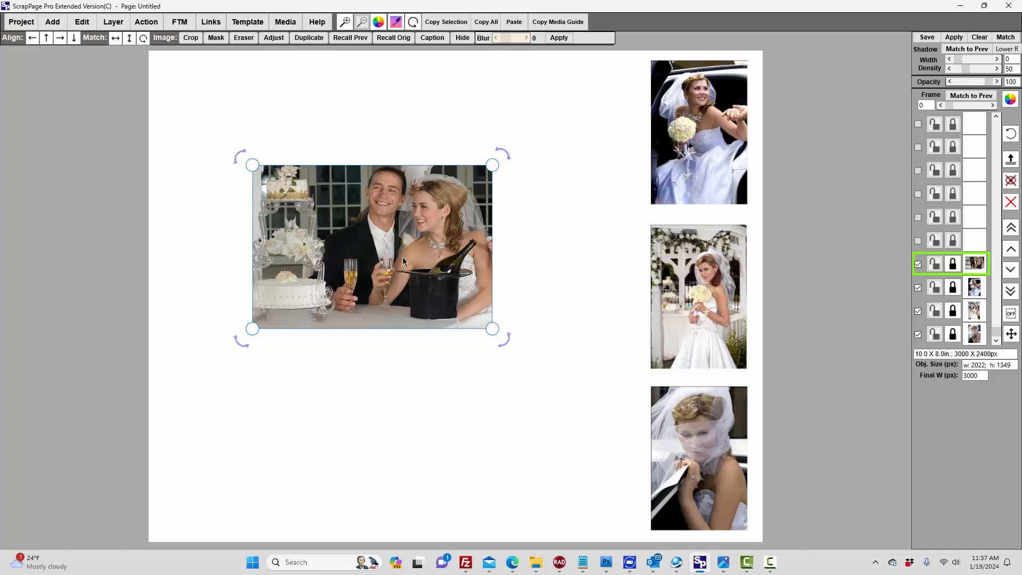
- Enlarge the cropped couple photo to about 2310 x 1576 px near the page's upper left corner and align its top edge with the limo photo
left_click_drag(392, 252, 305, 151)
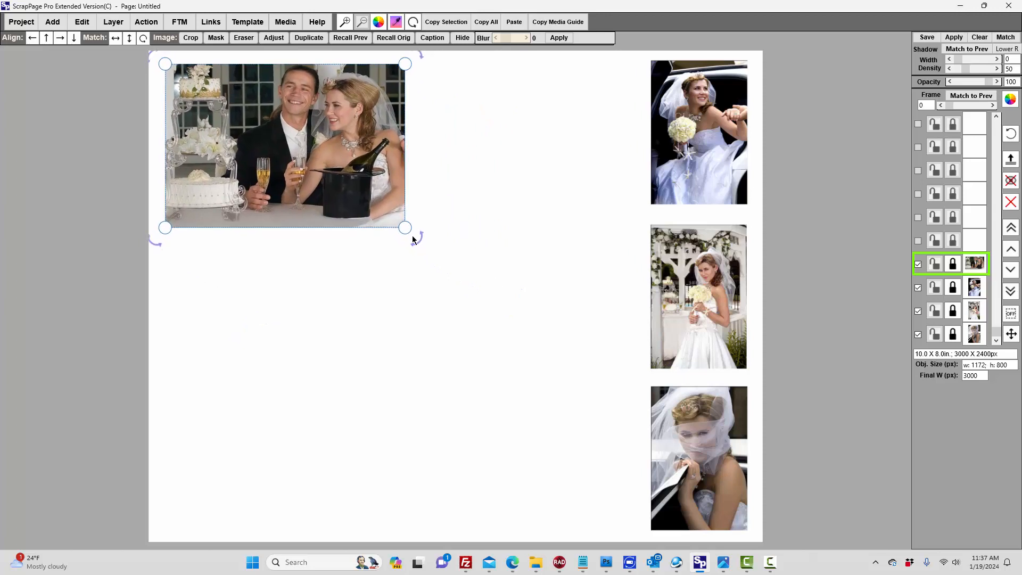
left_click_drag(405, 228, 692, 386)
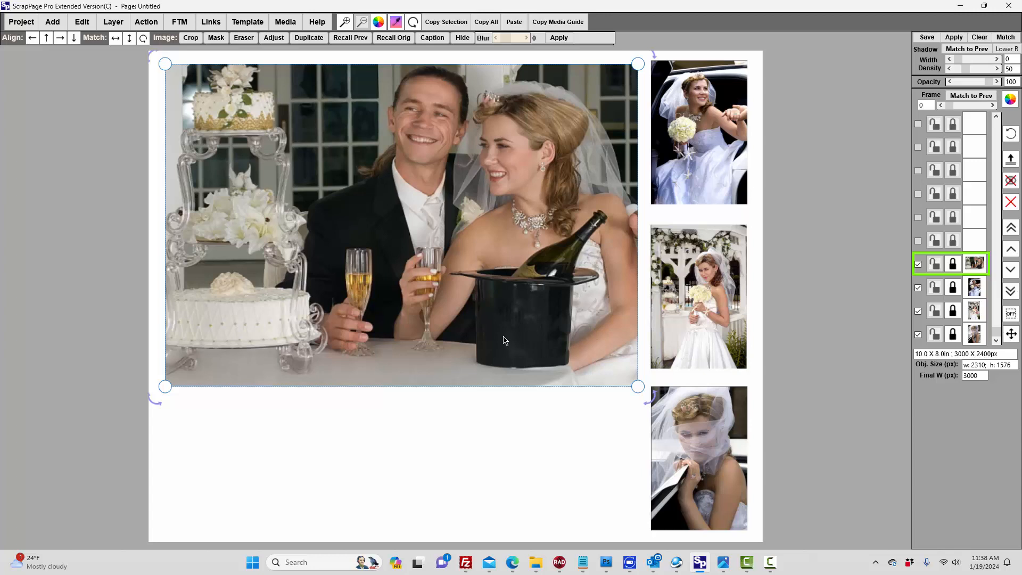
left_click(729, 94)
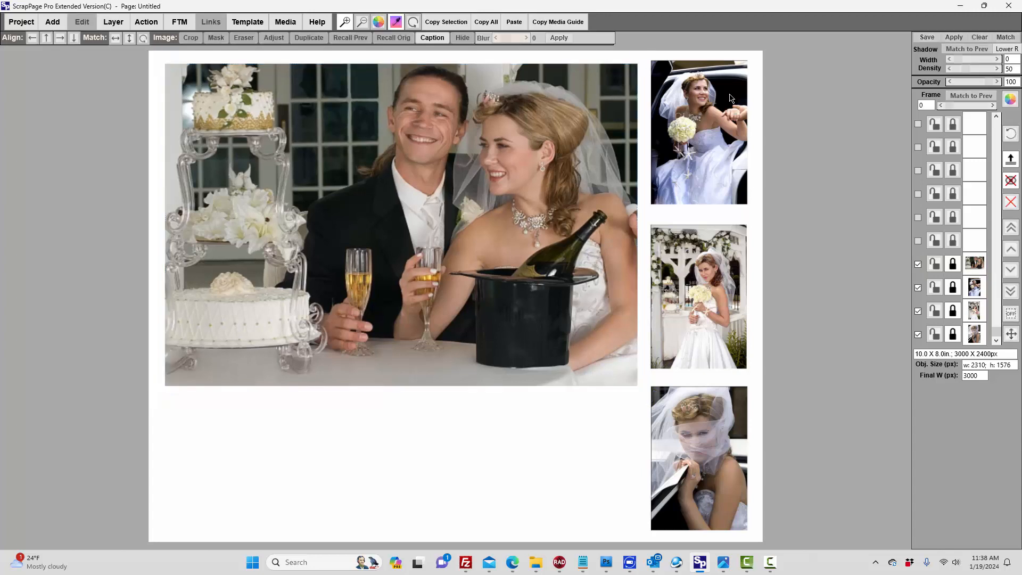
left_click(472, 154)
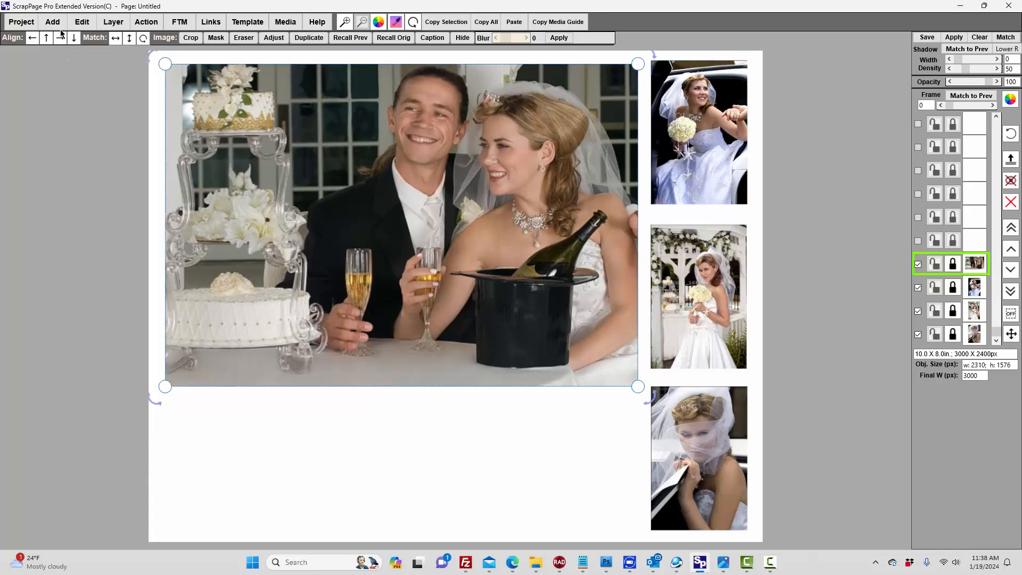
left_click(45, 42)
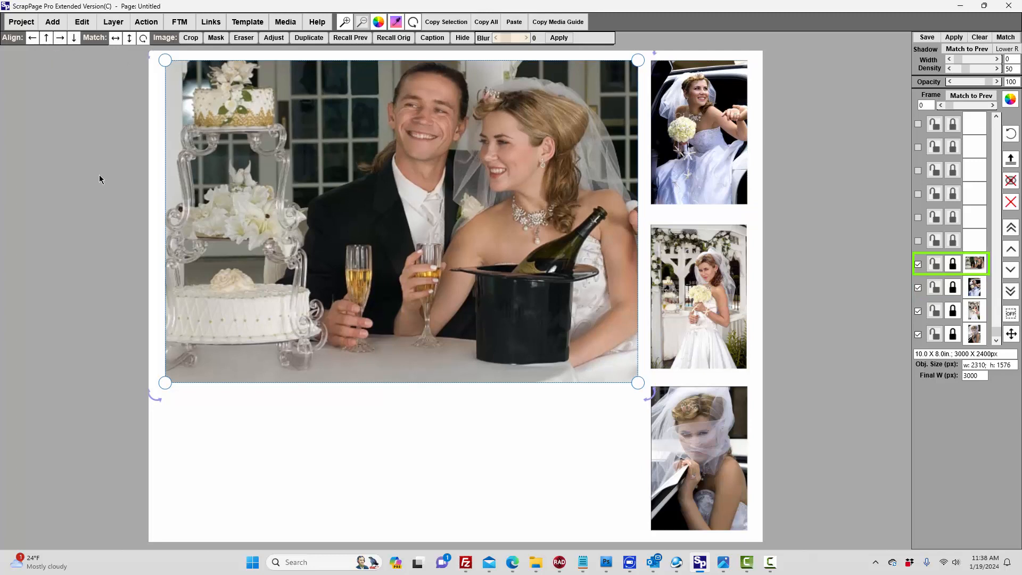
left_click(445, 407)
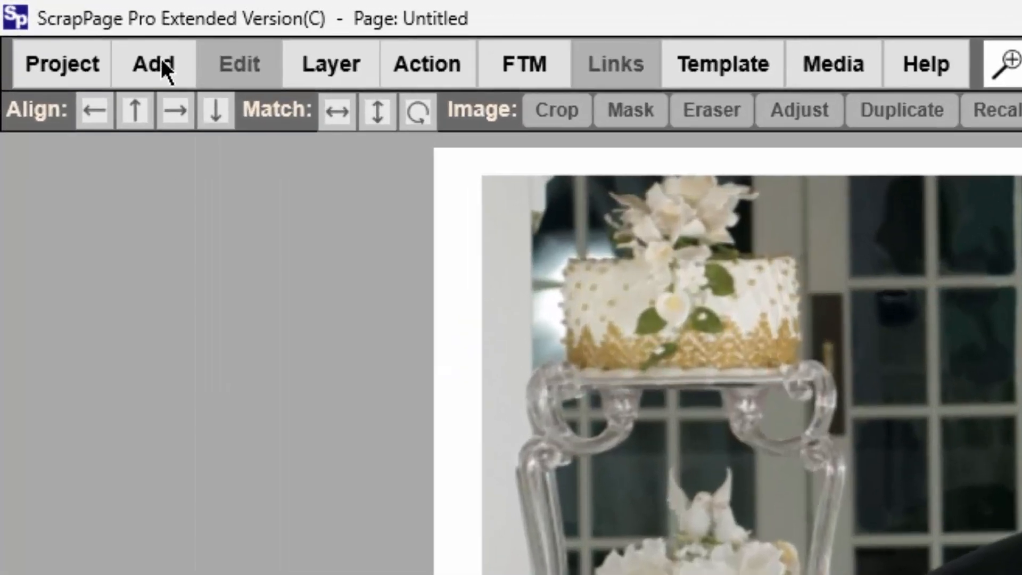
- Add a text box about 1887 x 309 px directly below the large couple photo
left_click(142, 57)
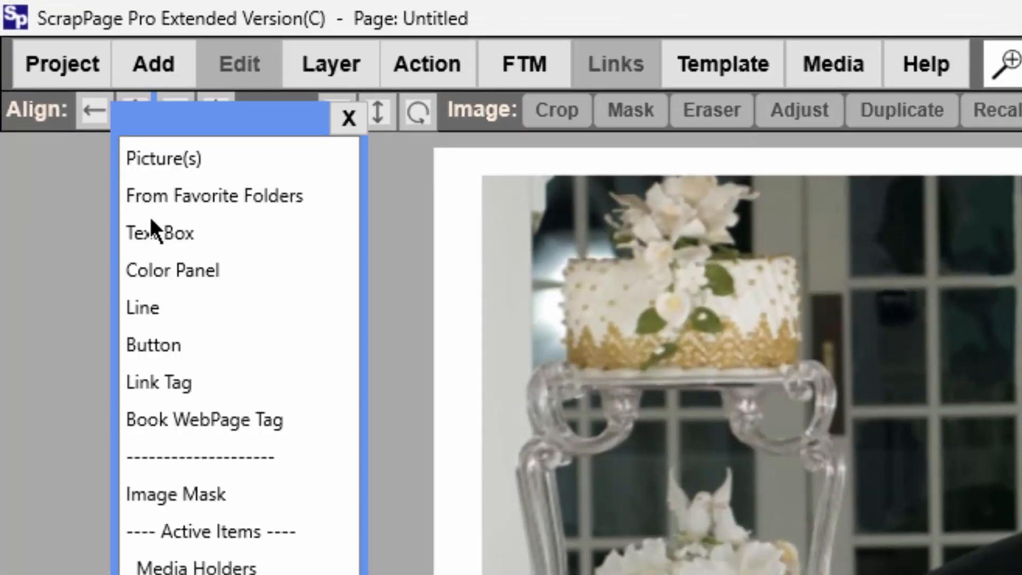
left_click(151, 233)
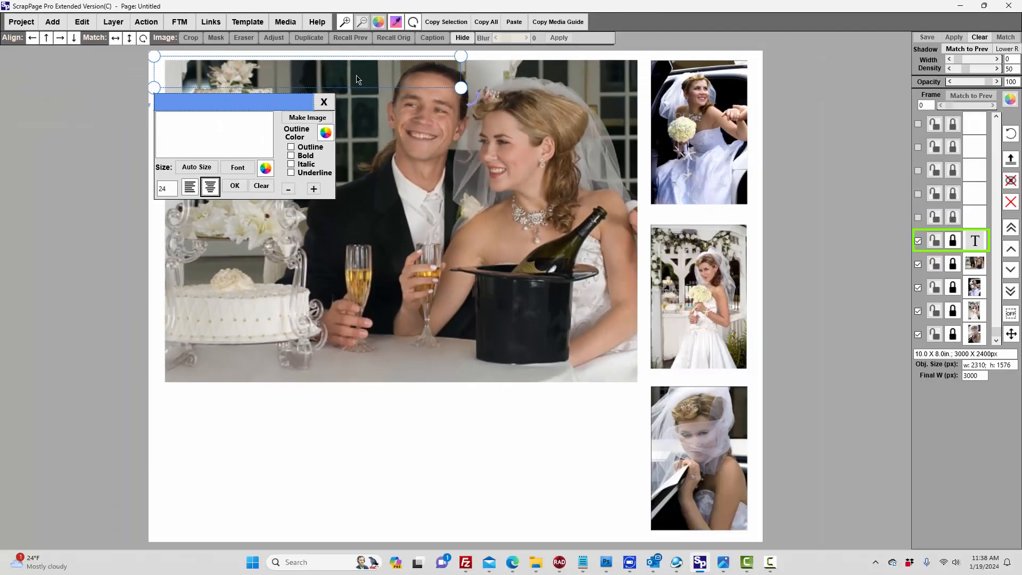
left_click_drag(346, 102, 409, 404)
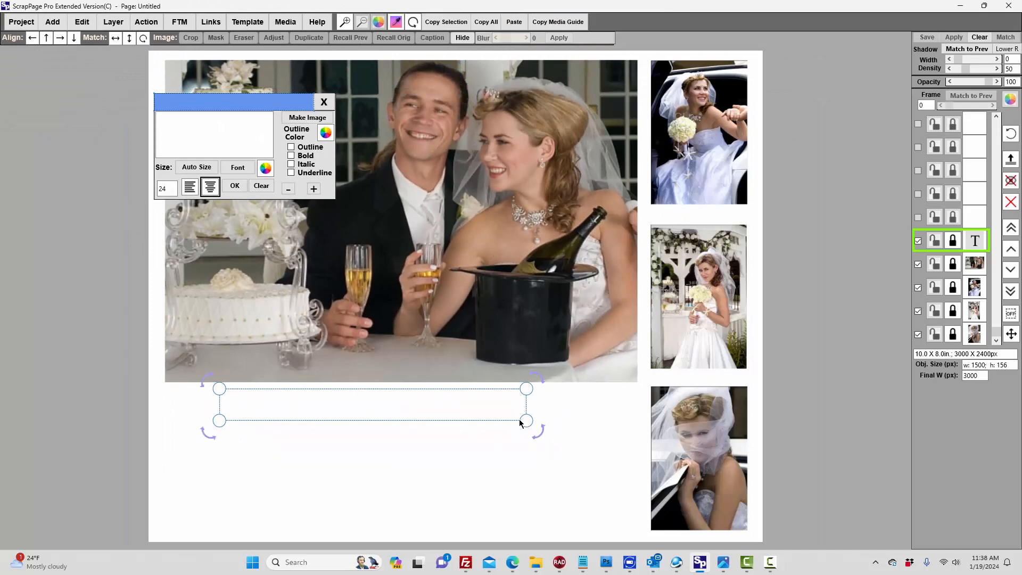
left_click_drag(523, 420, 606, 452)
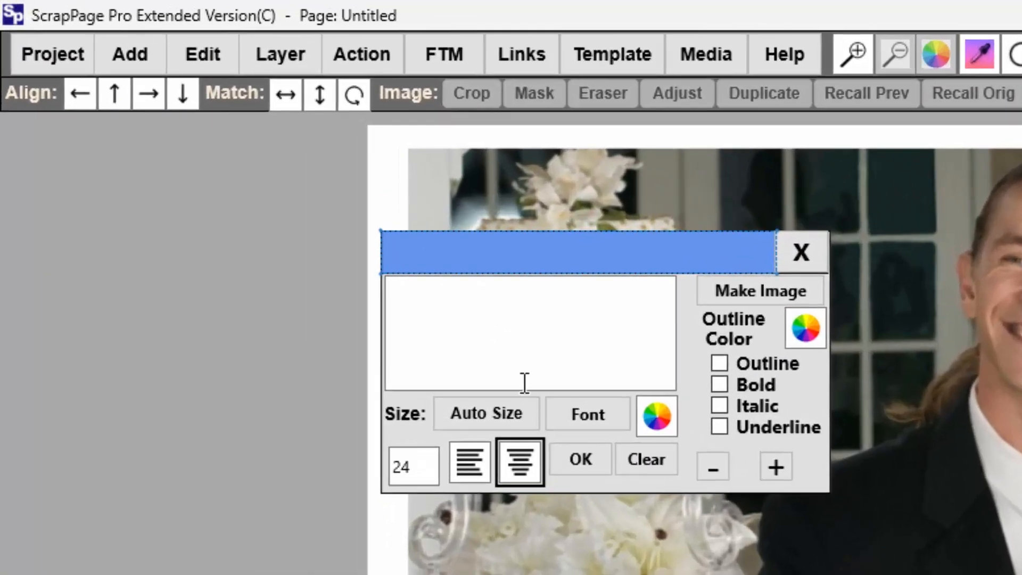
- Enter the couple's first names in the text box and set the font to Edwardian Script ITC
left_click(223, 145)
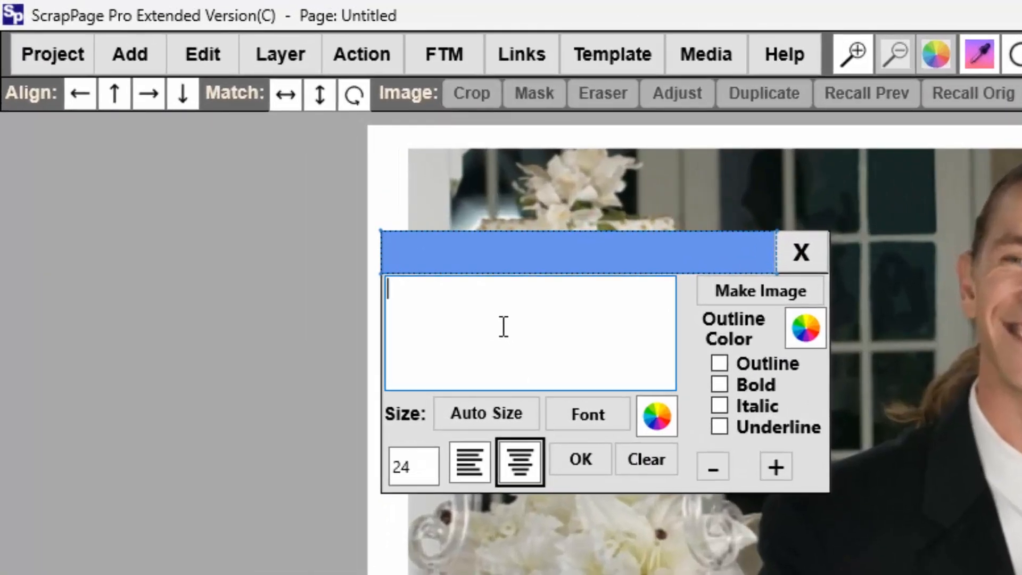
type("Mark and ")
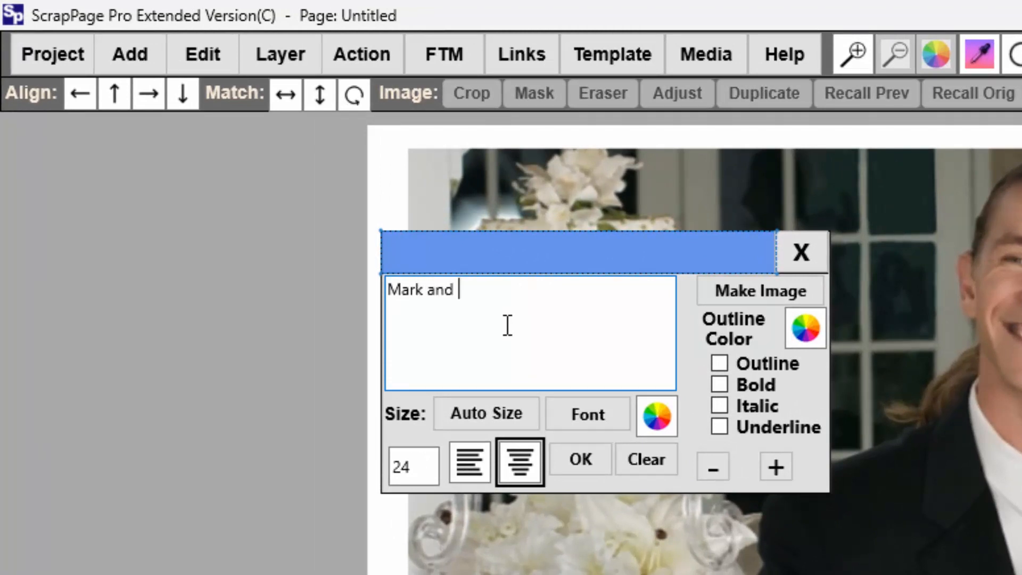
type("Emily")
left_click(600, 415)
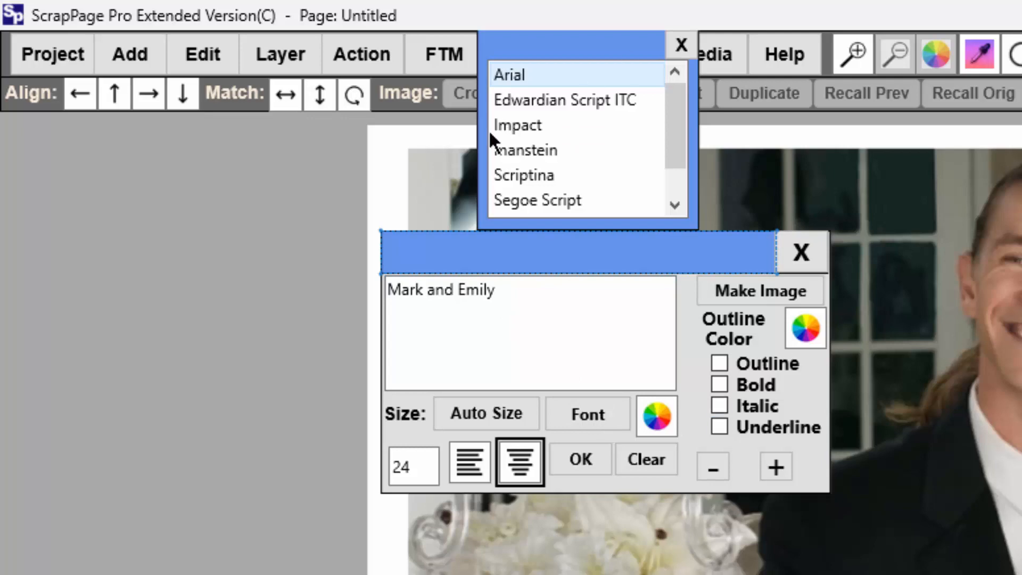
left_click(573, 100)
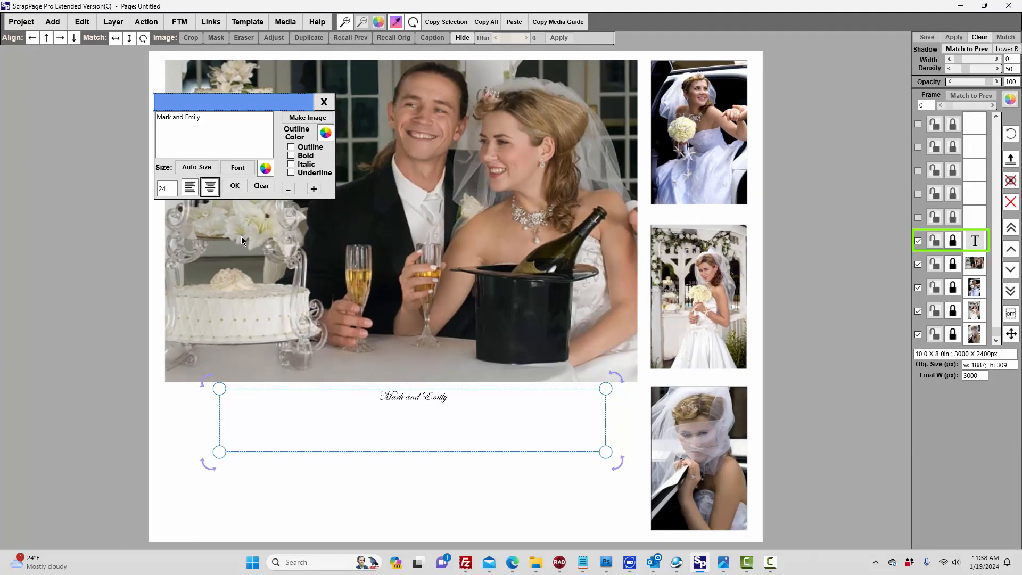
- Enlarge the names text box to about 2010 x 400 px, auto-size its text to fit, and finish it slightly lower below the large photo
left_click(197, 169)
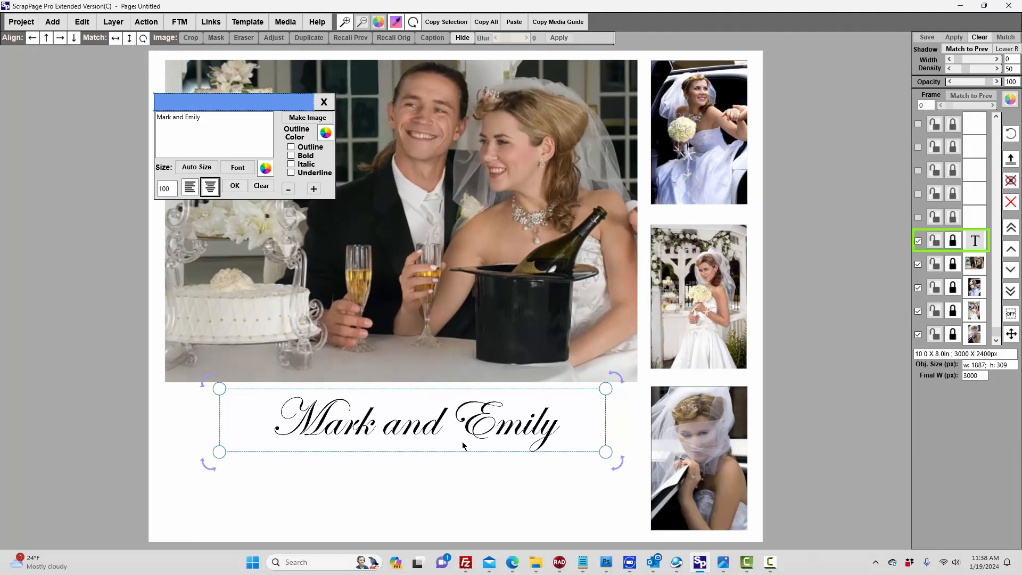
left_click_drag(220, 452, 194, 471)
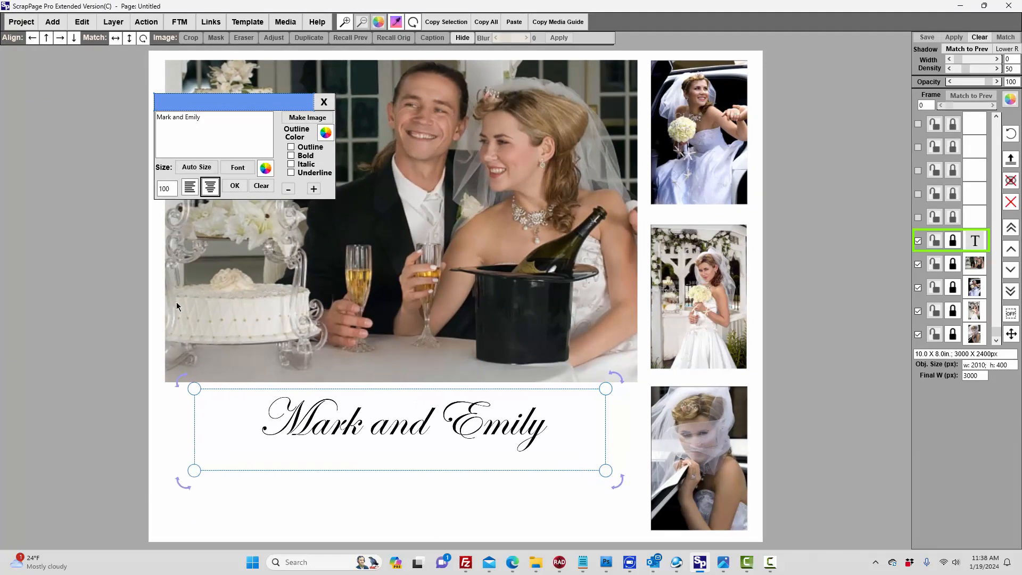
left_click(202, 168)
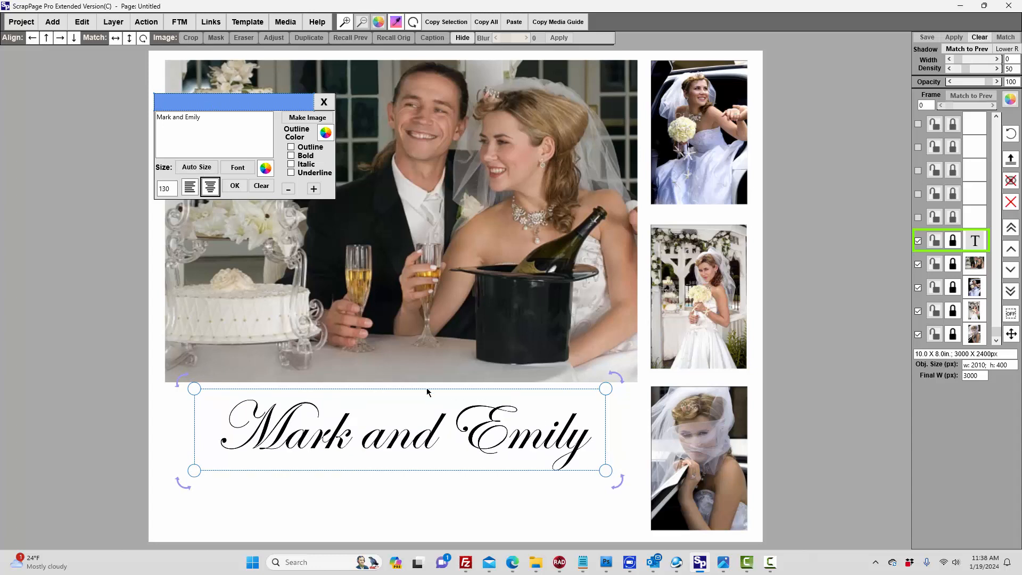
left_click_drag(427, 392, 430, 397)
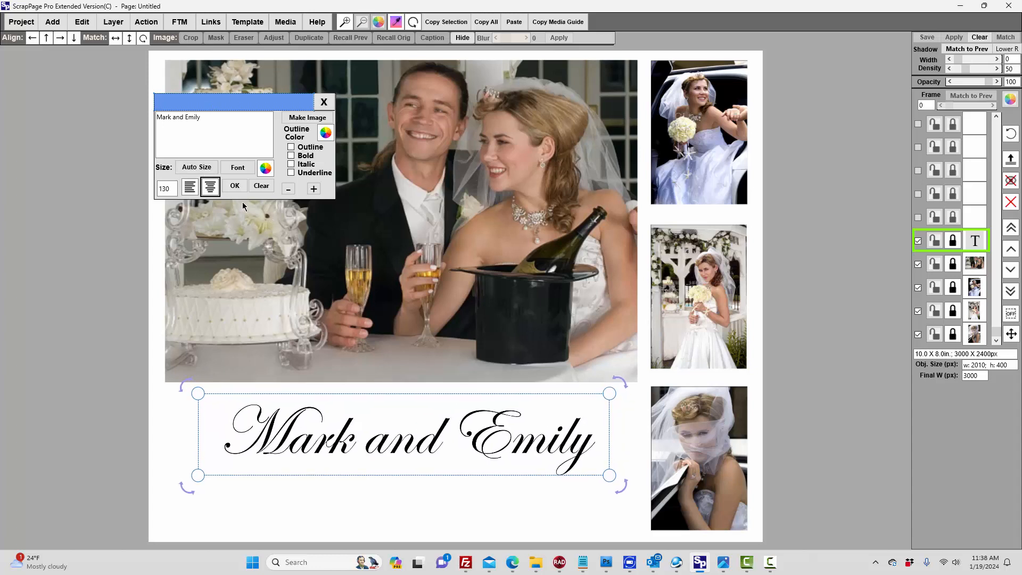
left_click(235, 186)
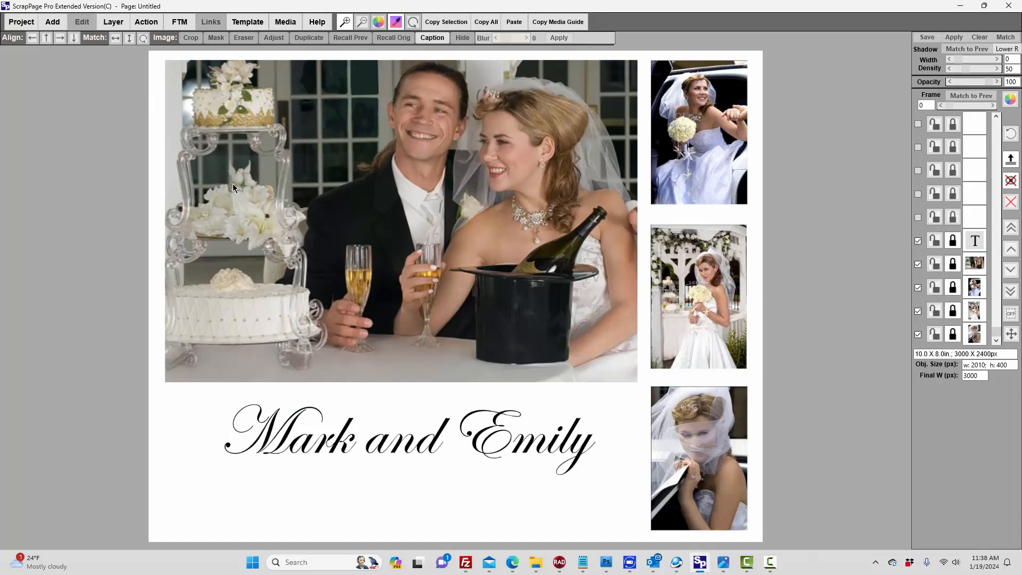
- Add a second text box below the couple's names with the text "August 12th, 2023"
left_click(56, 24)
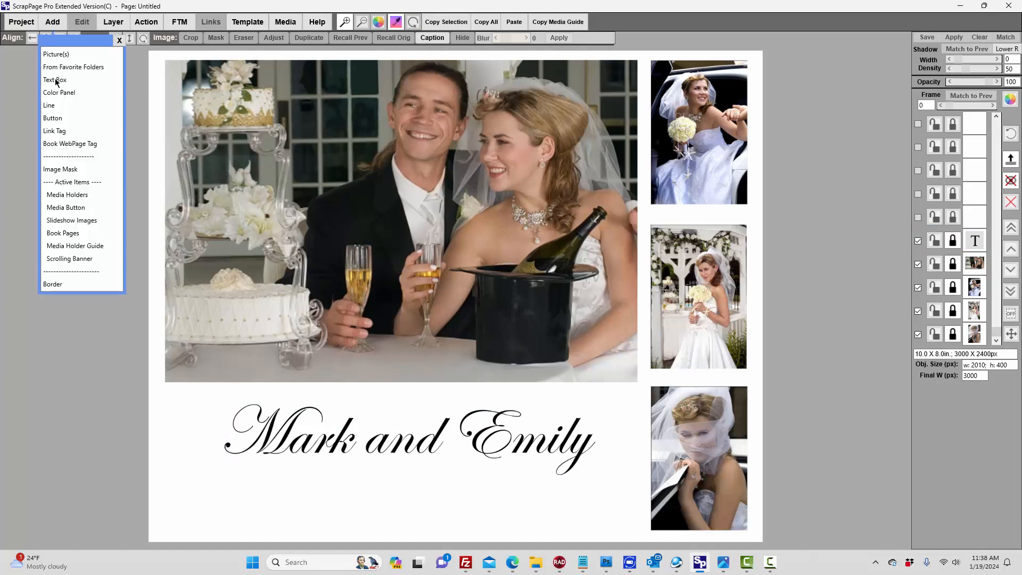
left_click(55, 79)
left_click(321, 498)
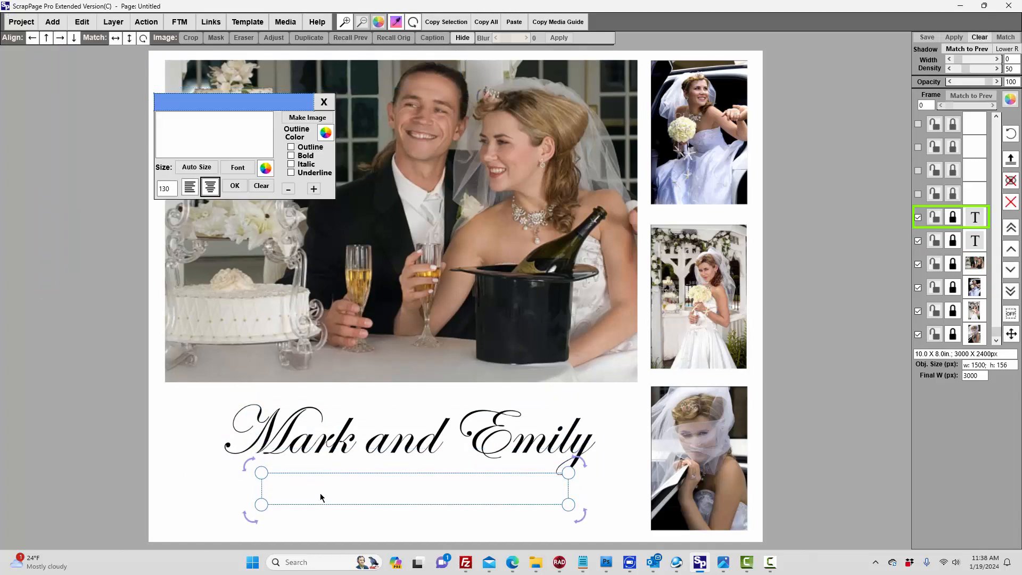
left_click(207, 121)
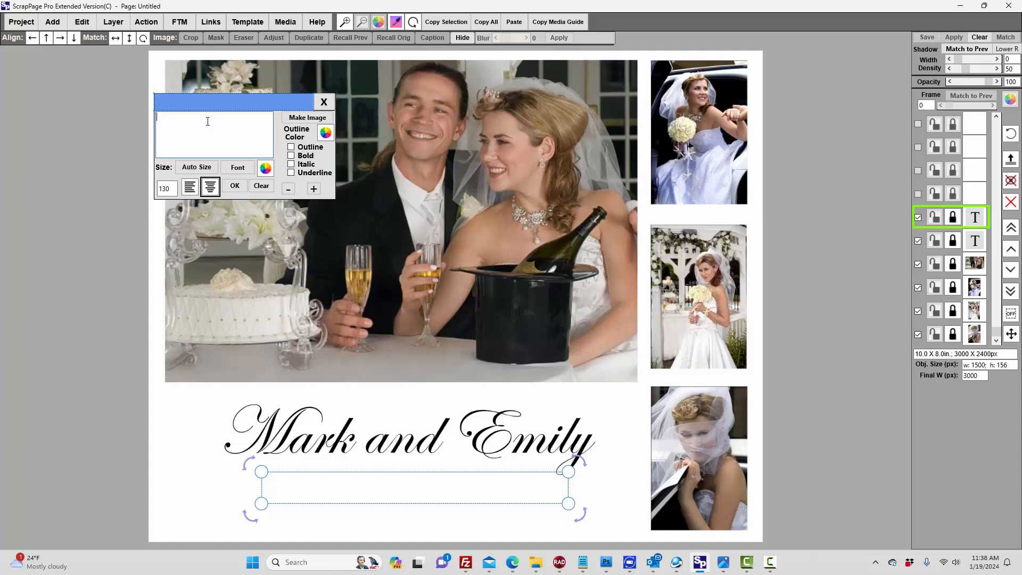
type("August 12th, 2023")
- Set the date text's font to Arial and auto-size it to fit its box
left_click(243, 168)
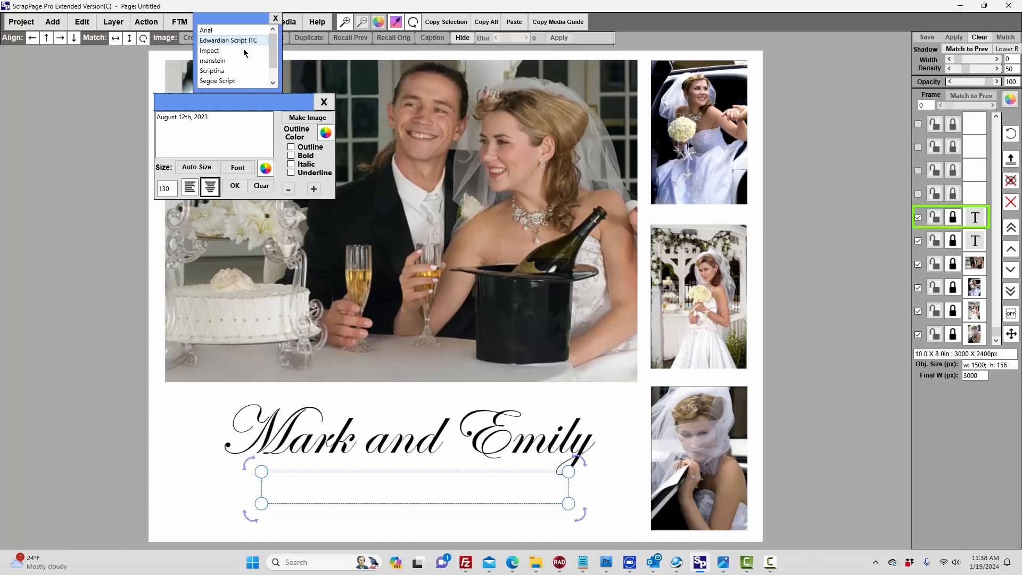
left_click(213, 31)
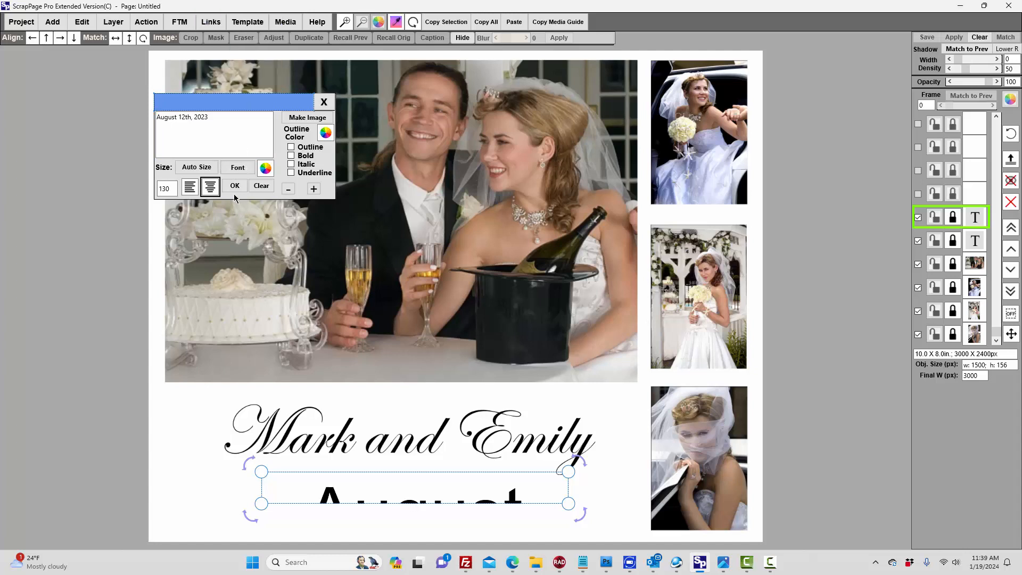
left_click(200, 166)
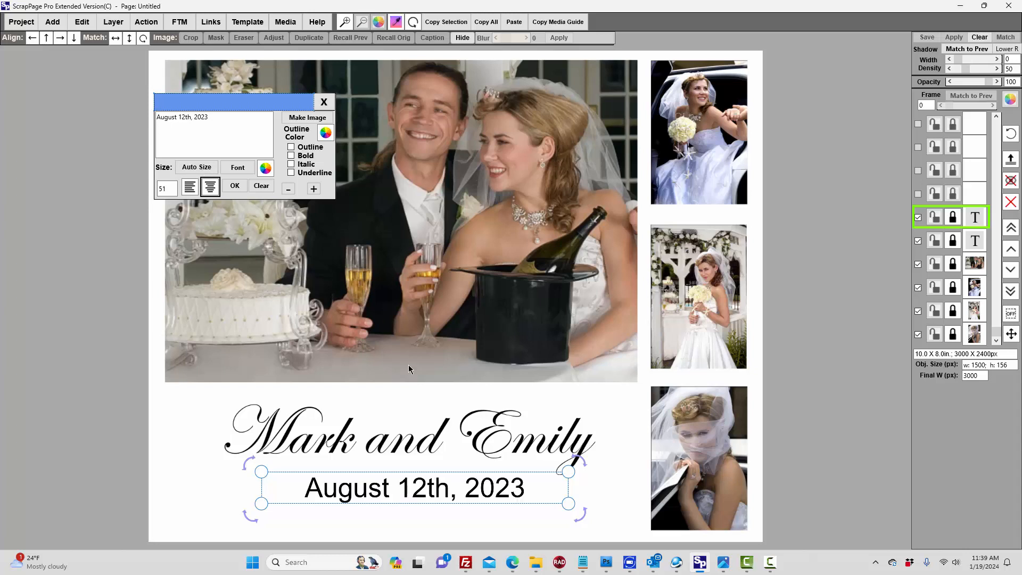
- Deselect the date text and add a black frame of width 3 to the large photo
left_click(167, 415)
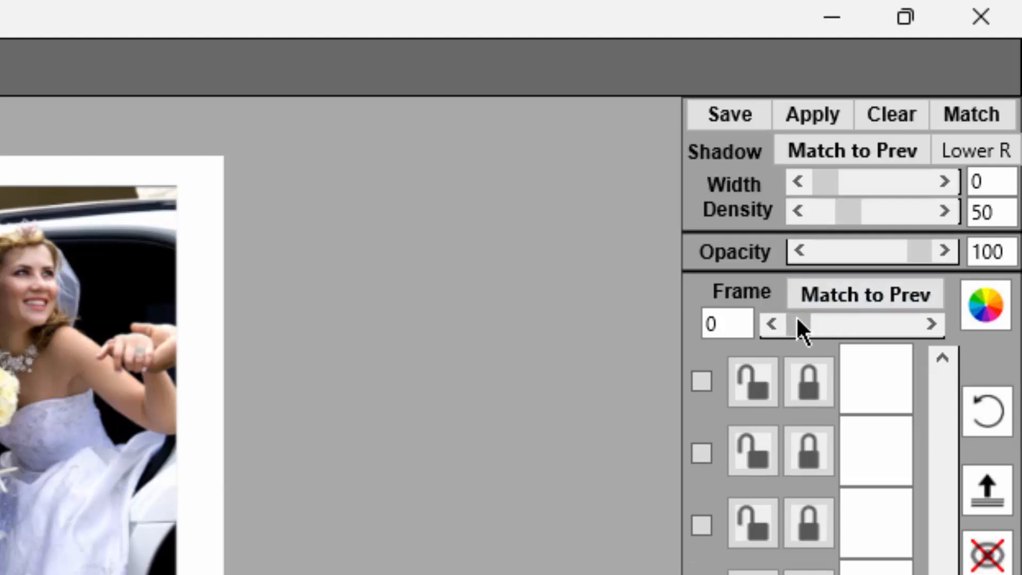
left_click_drag(801, 326, 699, 347)
left_click_drag(809, 322, 823, 323)
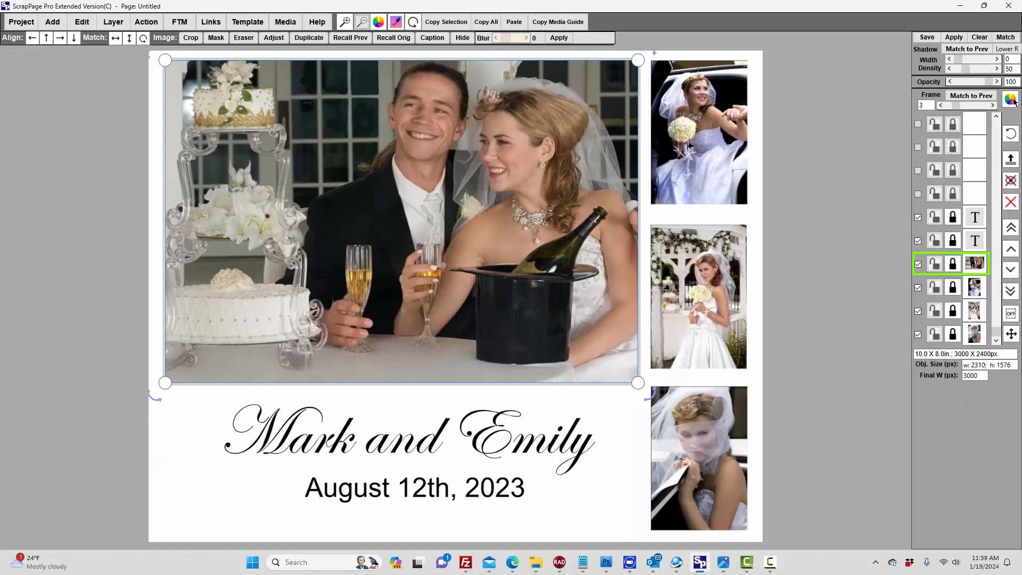
left_click(987, 292)
left_click(588, 222)
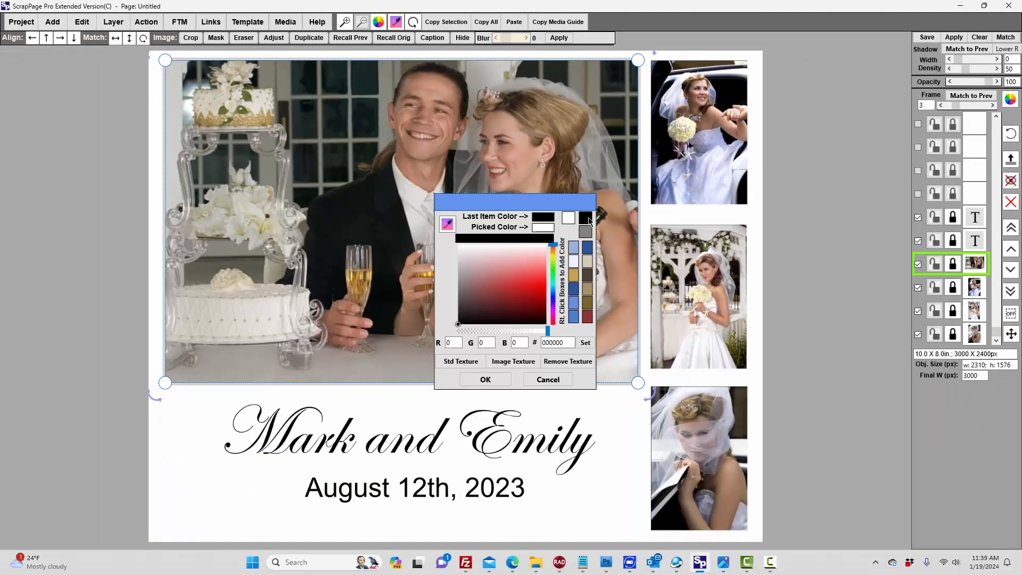
left_click(499, 379)
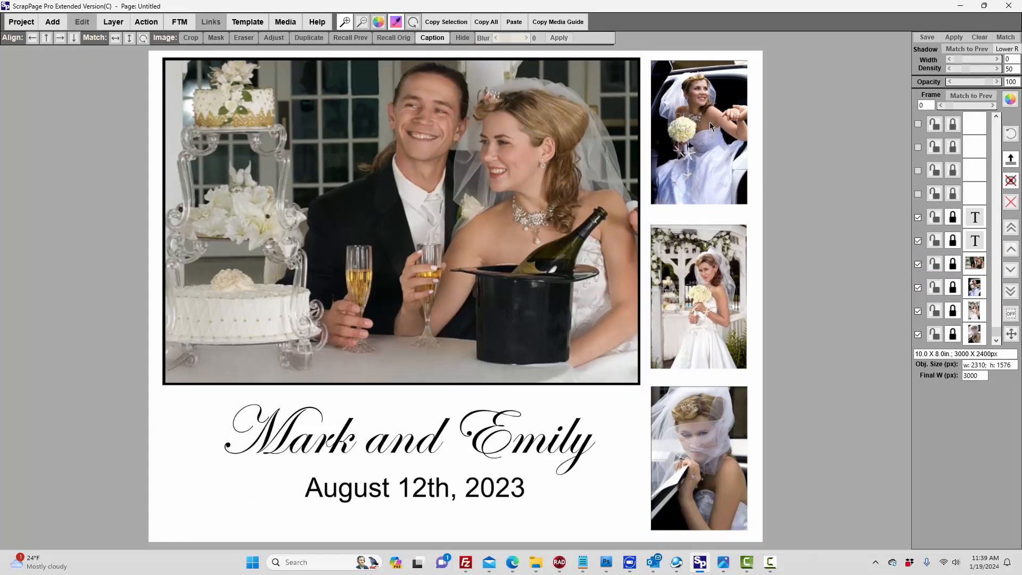
- Give each of the three smaller photos a frame that matches the large photo's frame
left_click(680, 140)
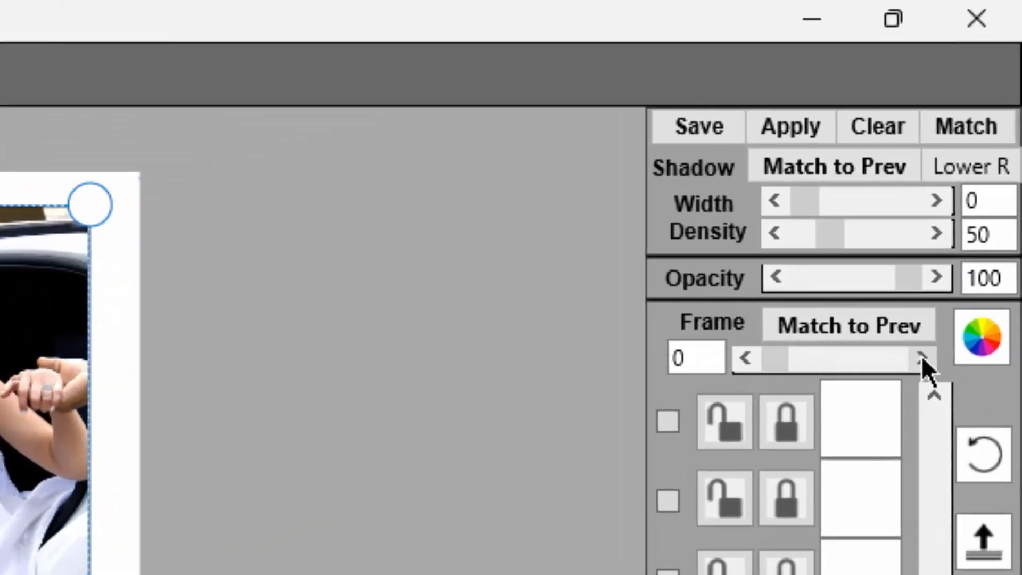
left_click(819, 322)
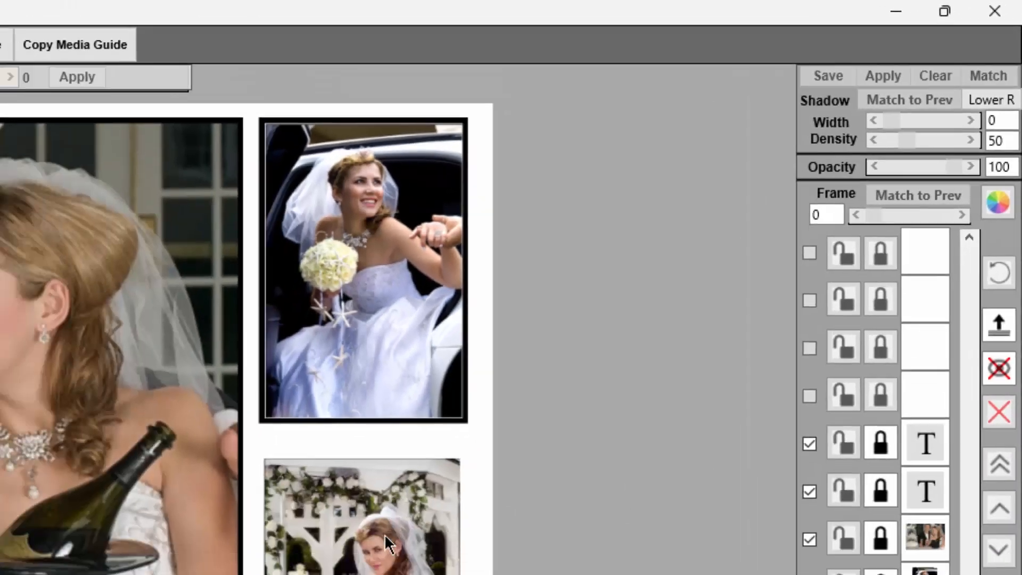
left_click(709, 266)
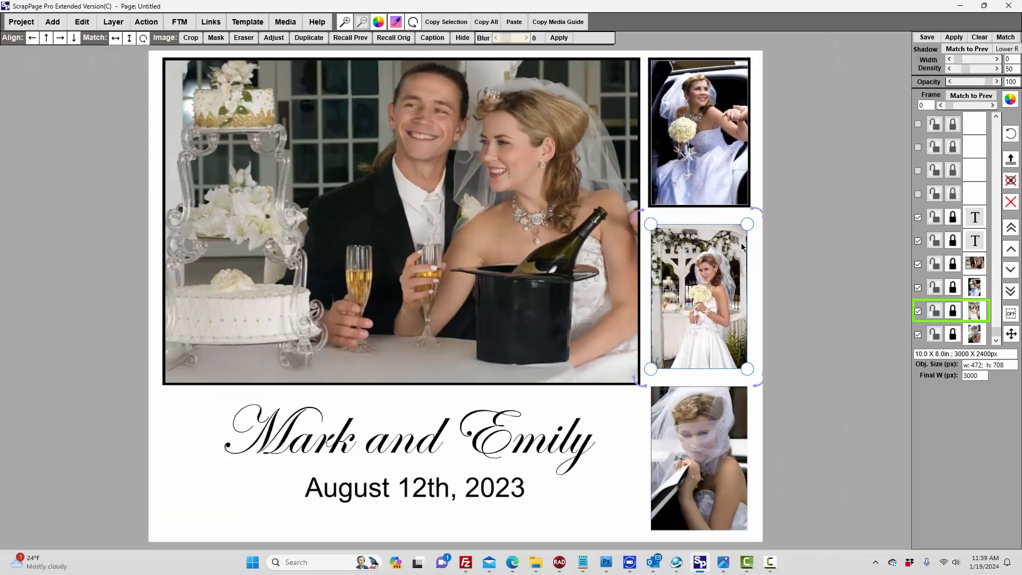
left_click(970, 96)
left_click(694, 431)
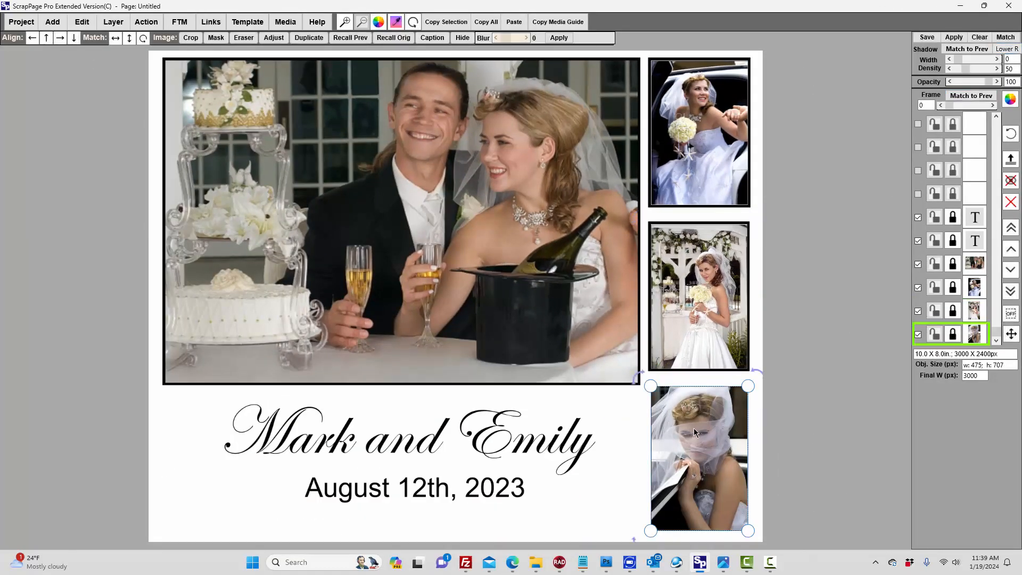
left_click(970, 95)
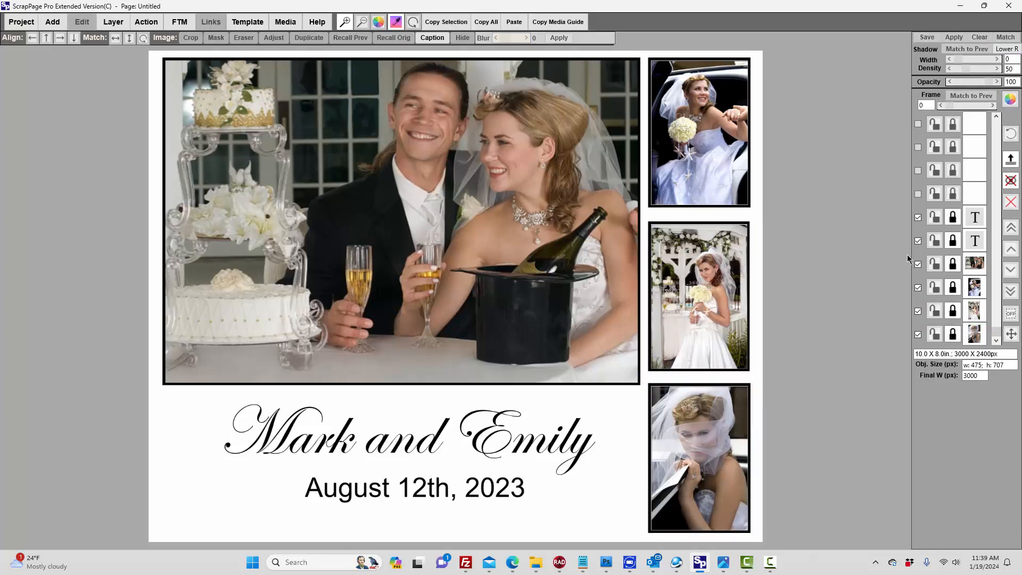